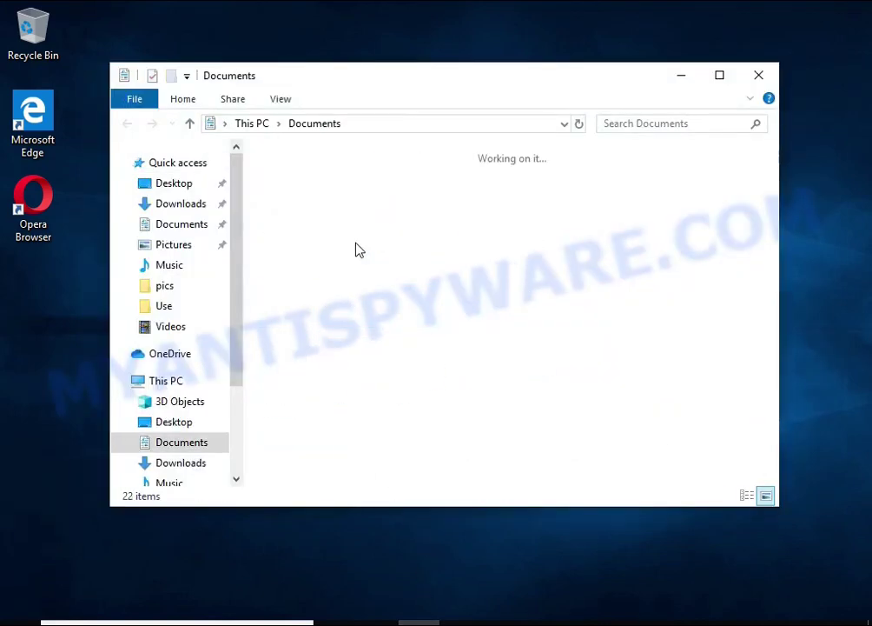
Try to open the encrypted COP-WFP-TMP report, and rename [MS-OGRAPH]-180828.docx.fate to [MS-OGRAPH]-180828.docx.
double_click(395, 245)
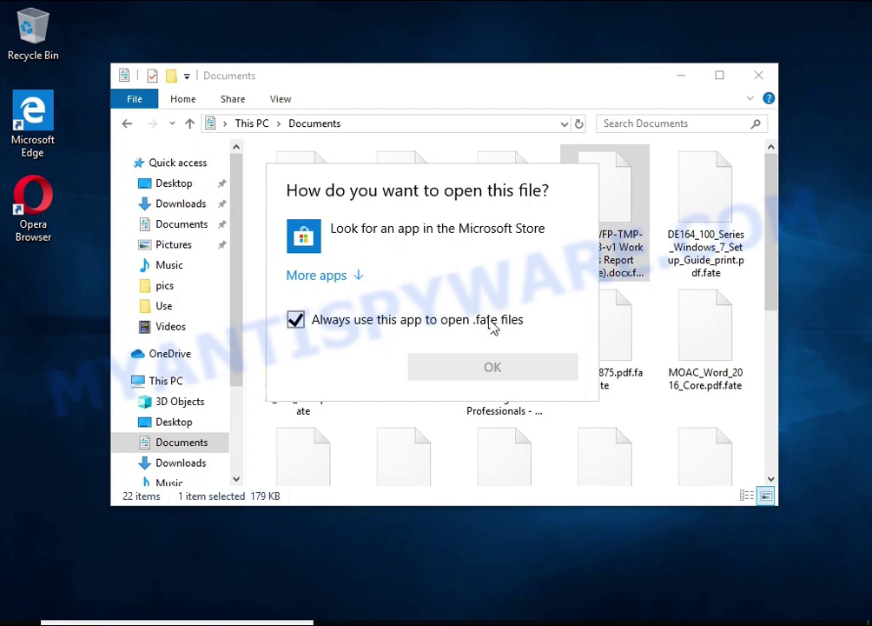
key(Escape)
right_click(496, 178)
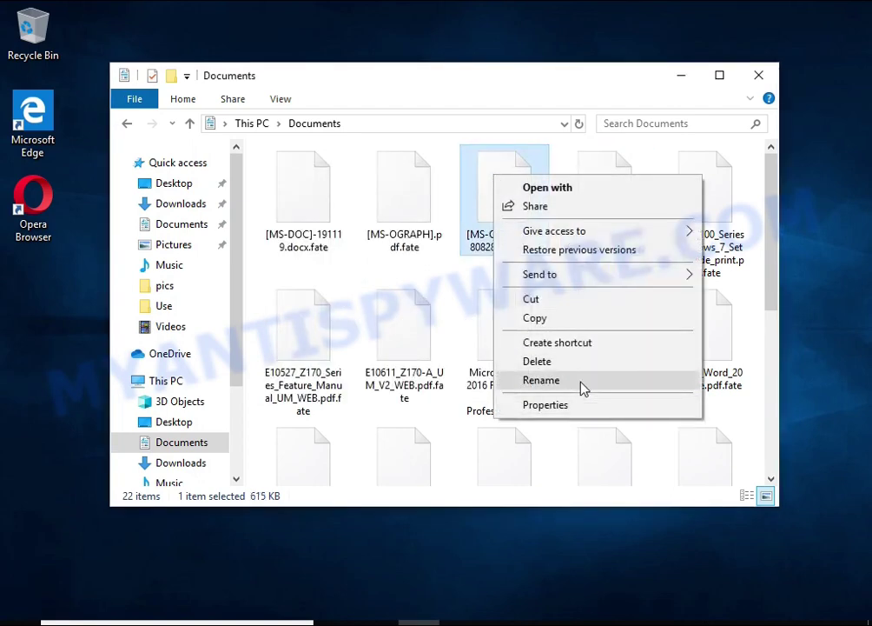
click(540, 380)
key(End)
key(BackSpace)
key(BackSpace)
key(BackSpace)
key(BackSpace)
key(BackSpace)
key(Return)
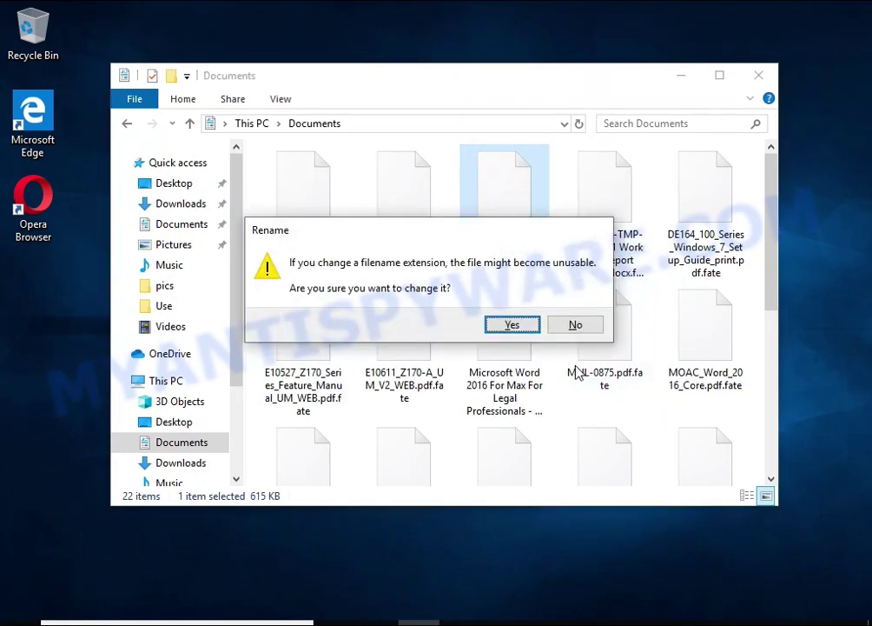
click(513, 324)
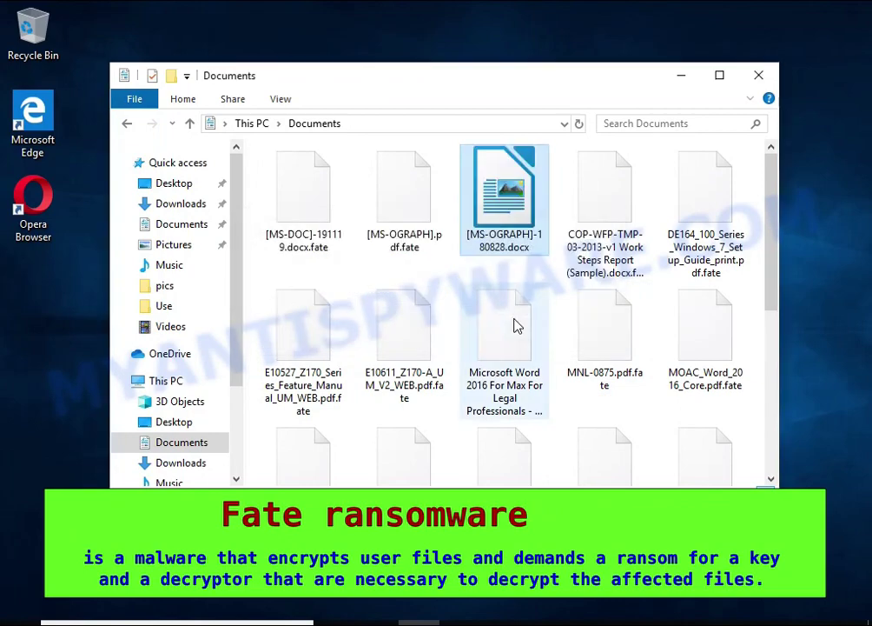
Try to open [MS-OGRAPH]-180828.docx in LibreOffice with the file repair option, and dismiss the repair message.
double_click(492, 178)
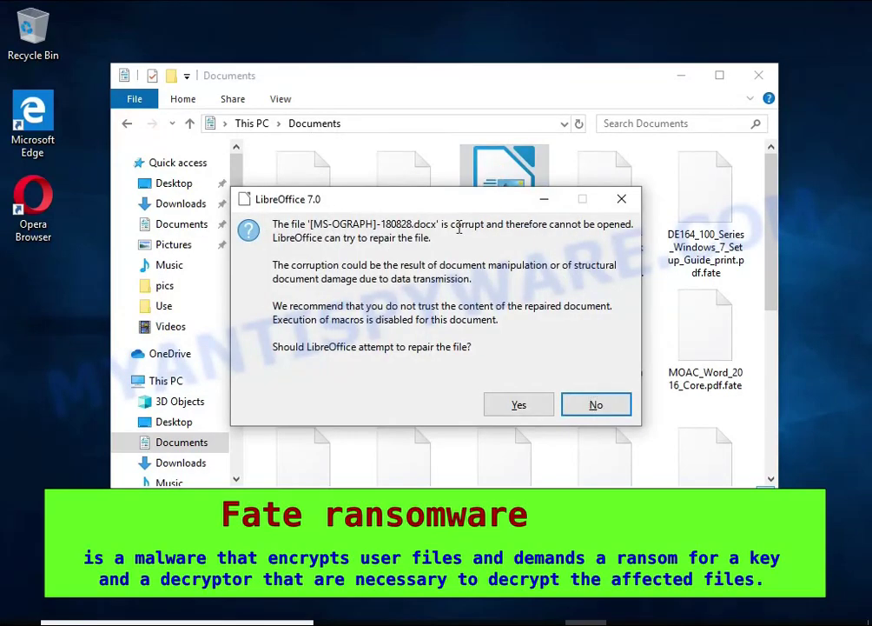
double_click(459, 224)
click(519, 405)
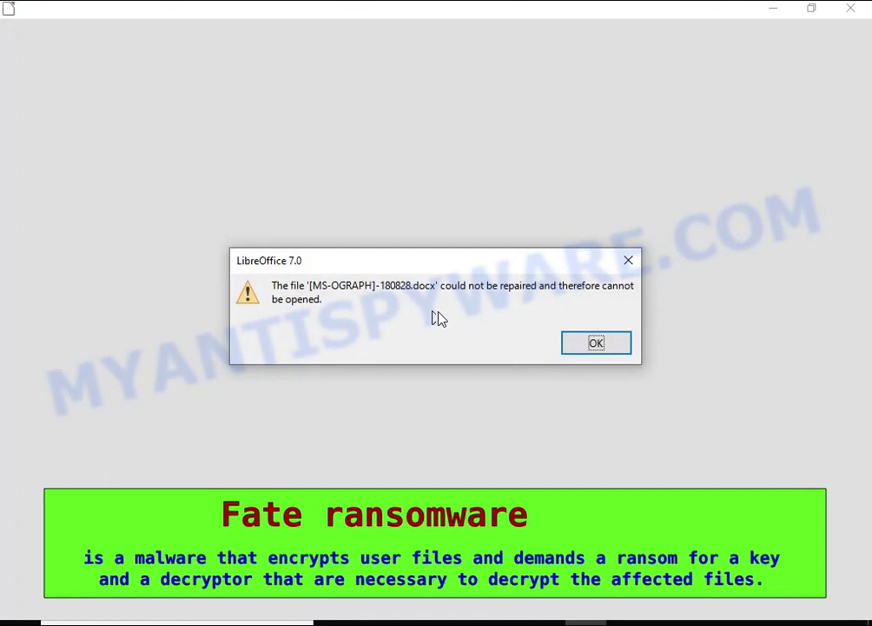
drag(439, 287, 491, 342)
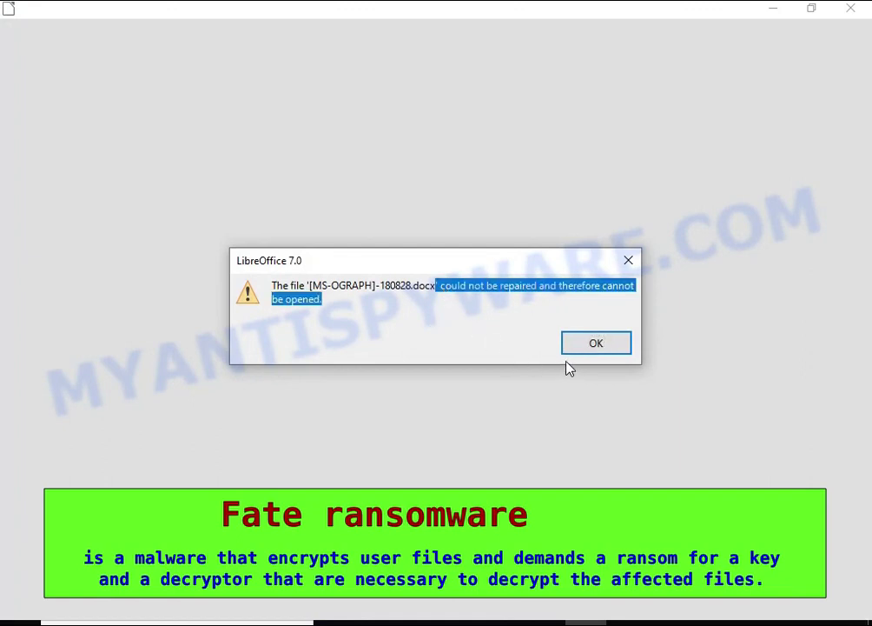
click(598, 351)
Rename [MS-OGRAPH].pdf.fate to [MS-OGRAPH].pdf and accept the extension change.
right_click(394, 179)
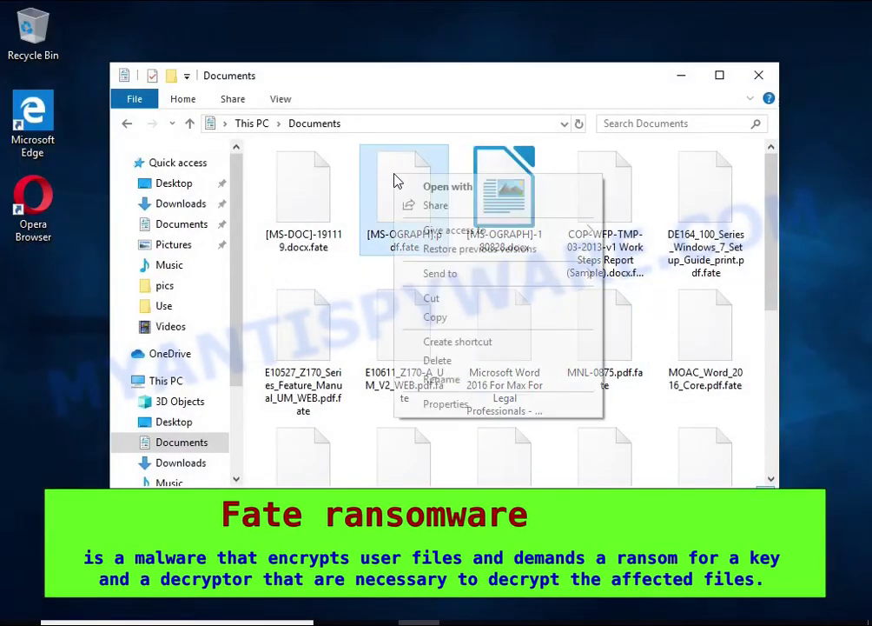
click(499, 388)
key(End)
key(BackSpace)
key(BackSpace)
key(BackSpace)
key(BackSpace)
key(Return)
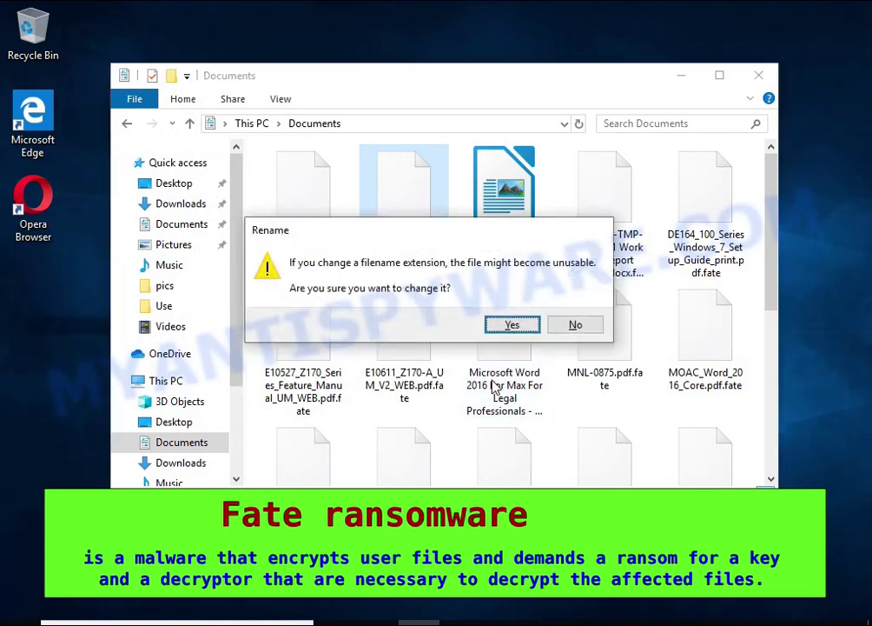
click(504, 327)
Try to view [MS-OGRAPH].pdf in Microsoft Edge, and close the browser.
double_click(394, 183)
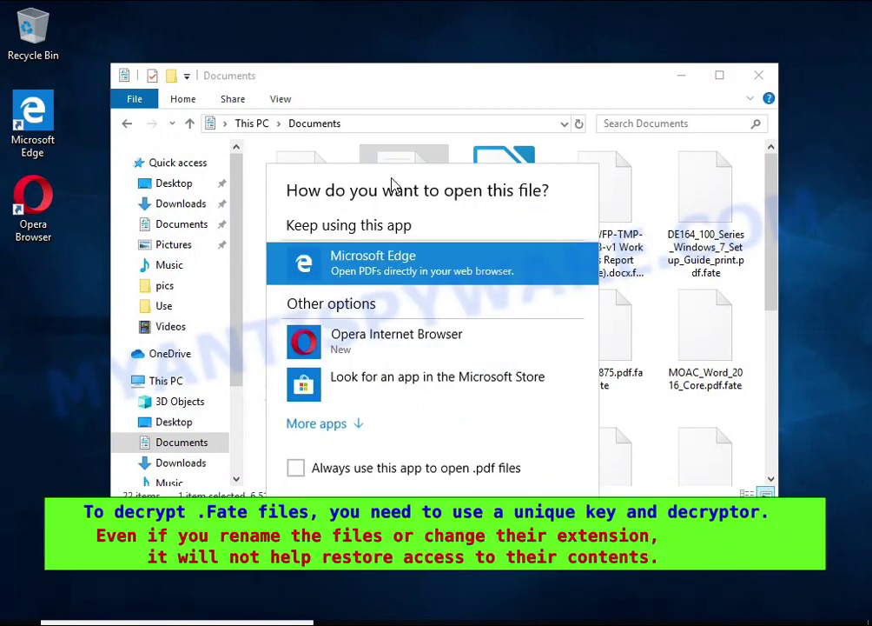
click(397, 267)
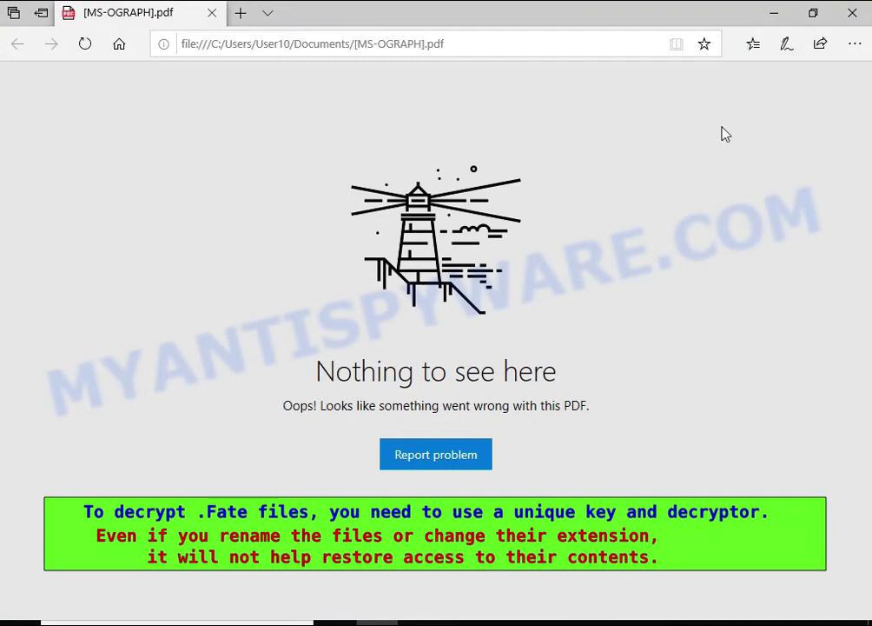
click(853, 12)
Go to the Pictures folder and try to open Chrysanthemum.jpg.fate, dismissing the app chooser.
click(174, 244)
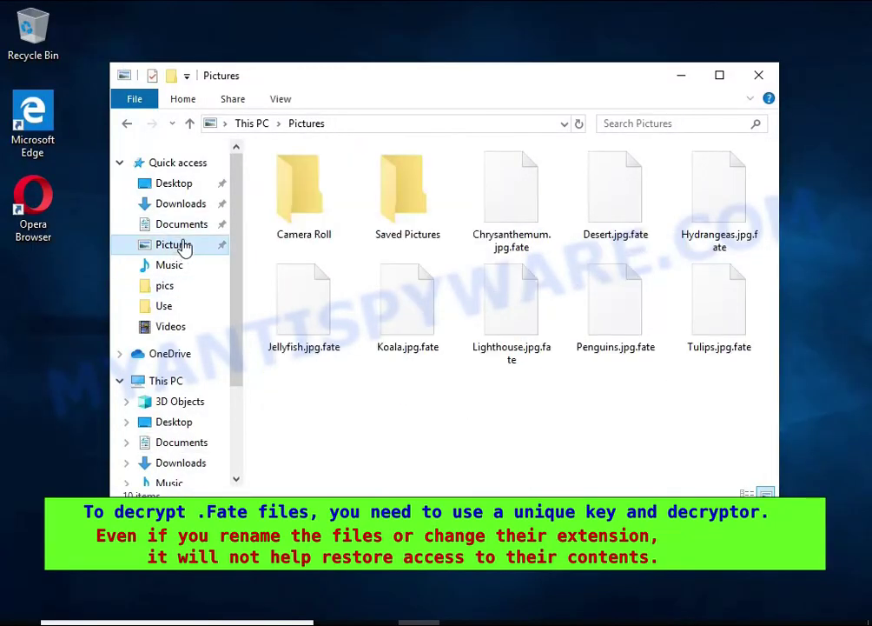
double_click(535, 242)
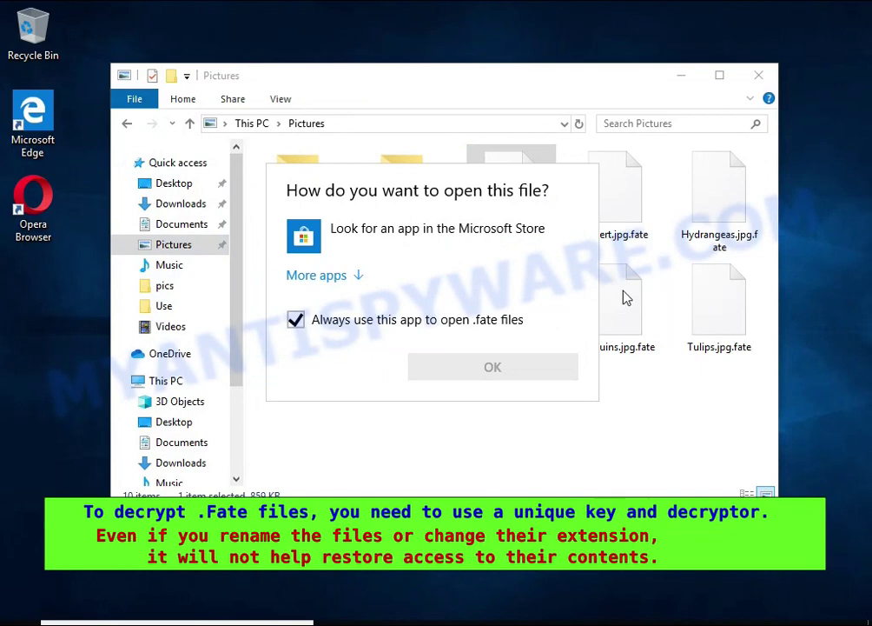
click(612, 287)
Rename Penguins.jpg.fate to Penguins.jpg and accept the extension change.
right_click(609, 280)
click(673, 479)
key(End)
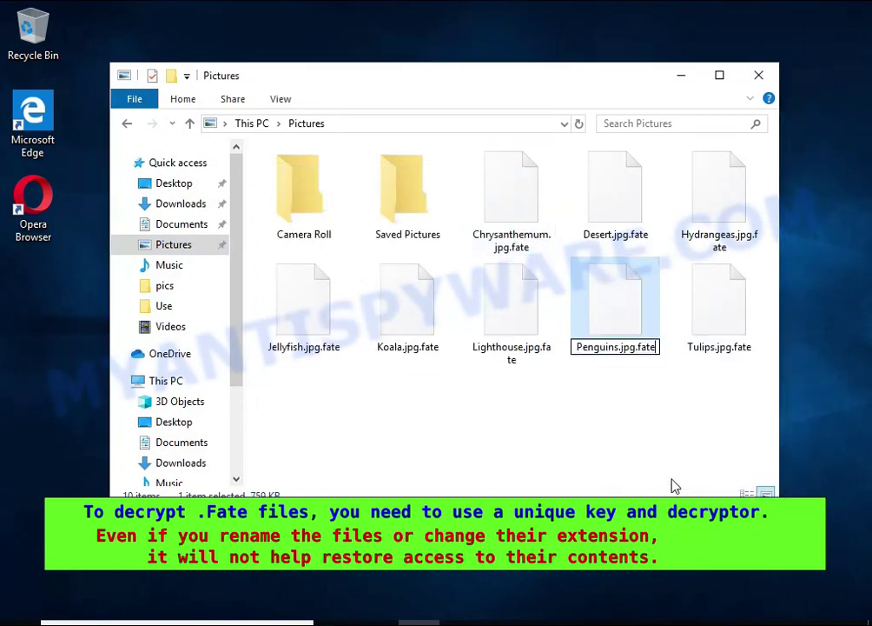
key(BackSpace)
key(BackSpace)
key(BackSpace)
key(BackSpace)
key(BackSpace)
key(Return)
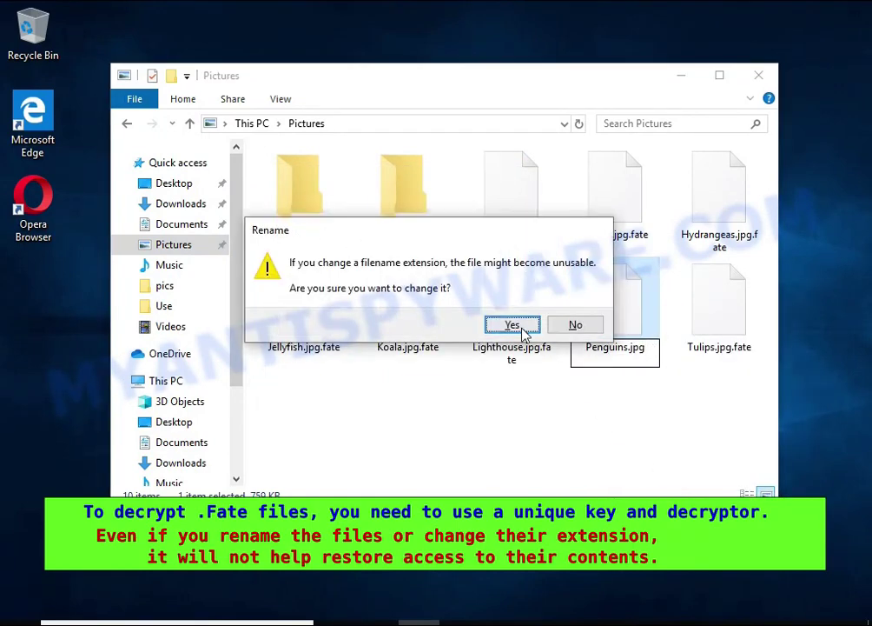
click(513, 325)
Try to view Penguins.jpg in Photos, and close the viewer.
double_click(576, 315)
double_click(474, 275)
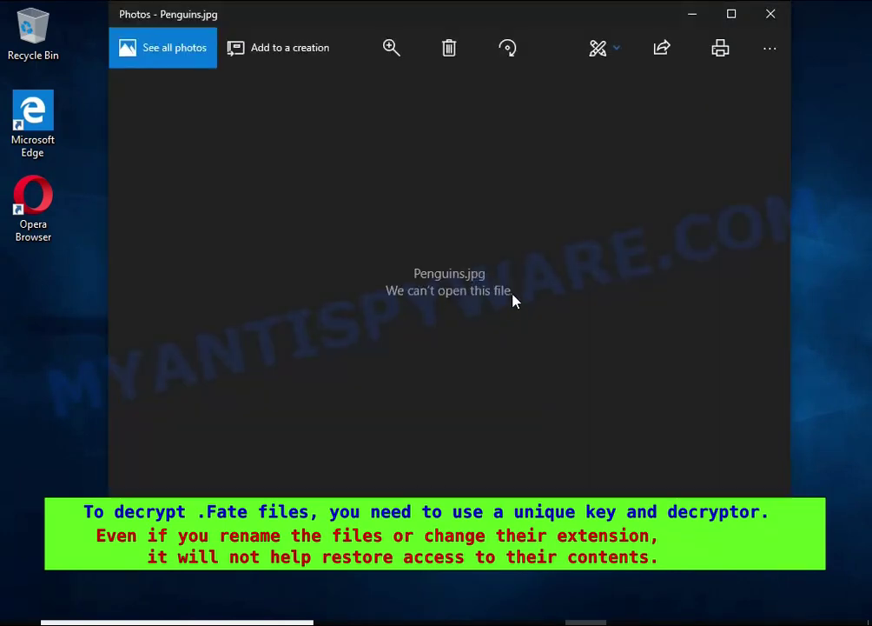
click(771, 13)
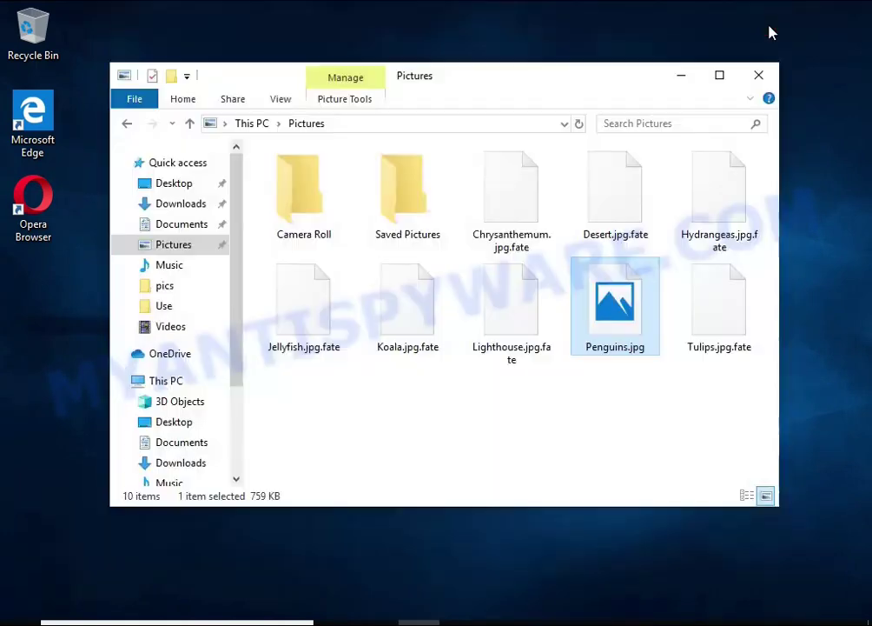
Open the _readme.txt file in the C:\Users\User10 folder.
click(178, 382)
double_click(334, 408)
double_click(292, 265)
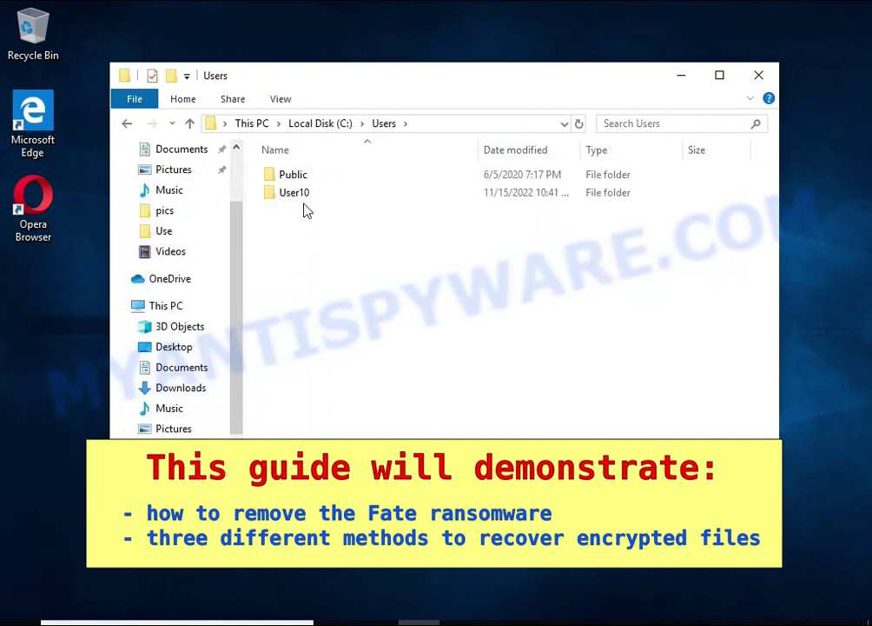
double_click(306, 193)
double_click(448, 419)
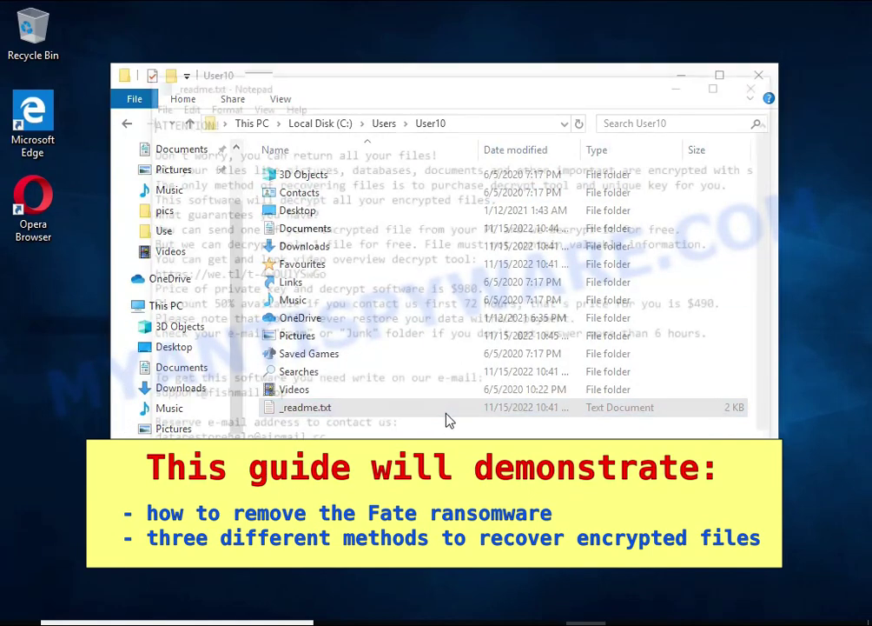
Read the ransom note's line about the encrypted files, and close the note.
drag(146, 164, 722, 165)
double_click(691, 168)
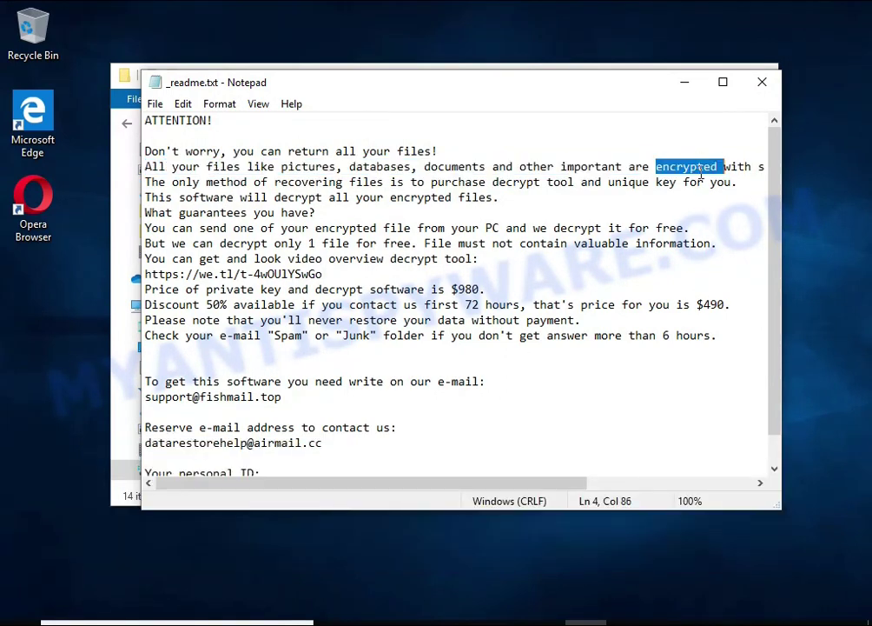
click(762, 82)
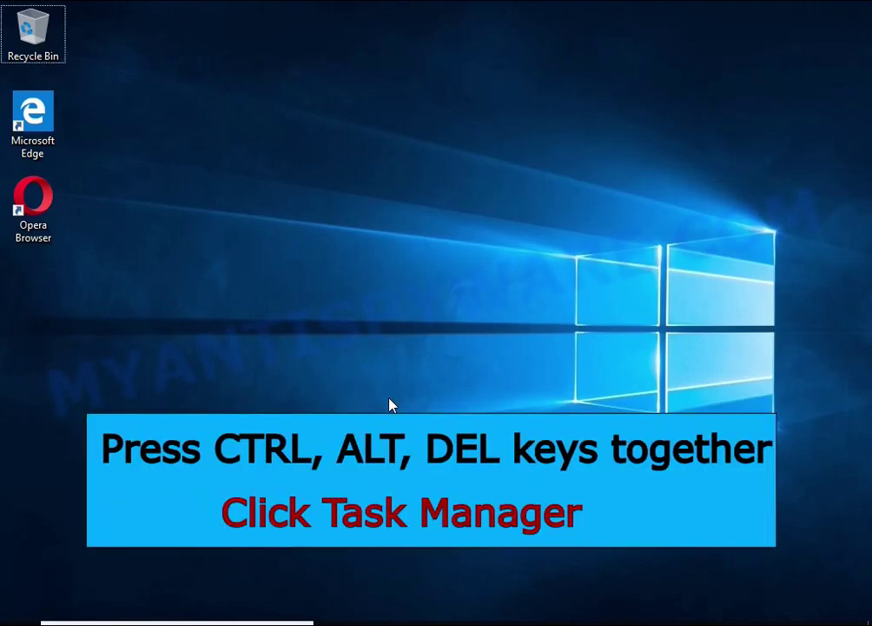
Switch to Task Manager and end the malicious background process DB07.exe (32 bit).
key(ctrl+alt+Delete)
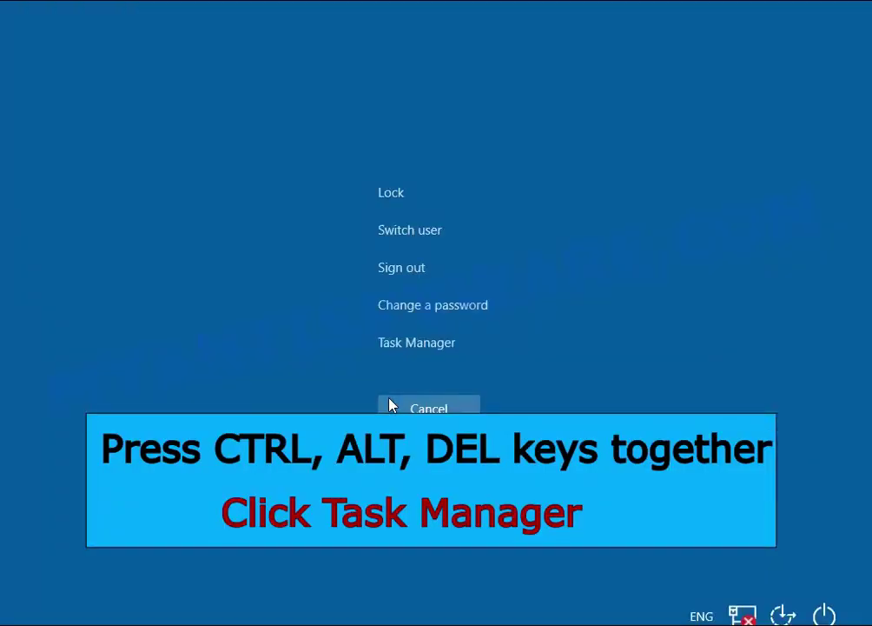
click(444, 349)
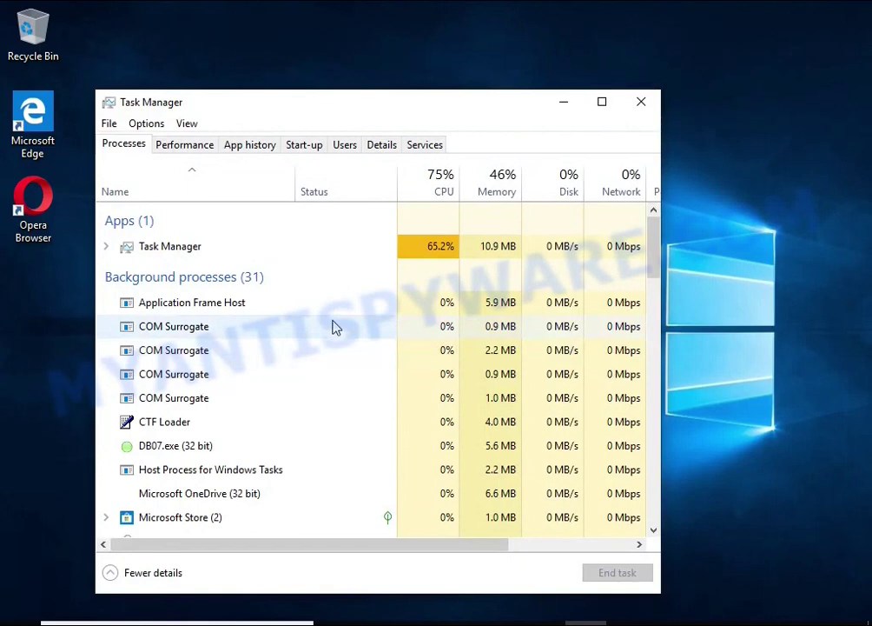
scroll(328, 324, down, 1)
scroll(322, 323, down, 1)
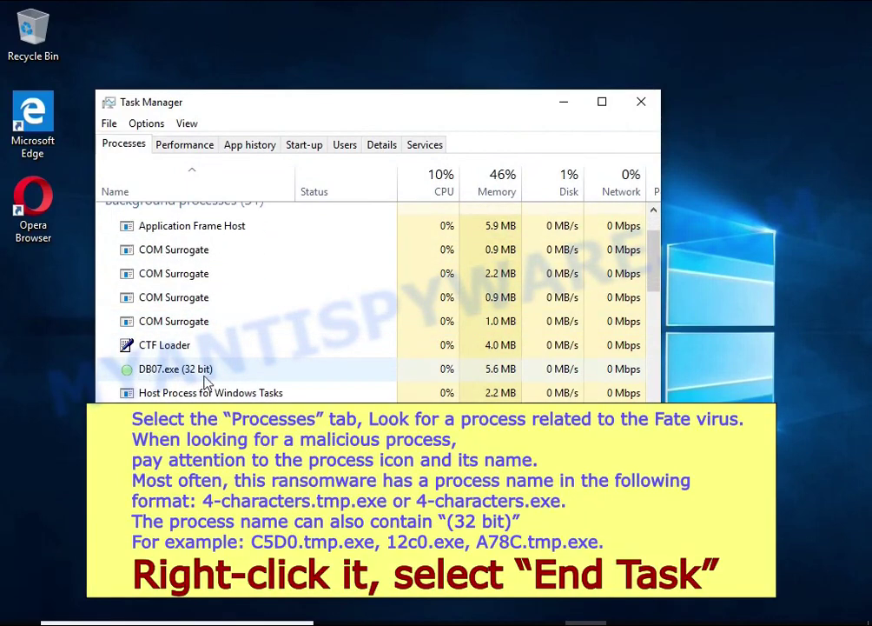
click(330, 373)
right_click(339, 380)
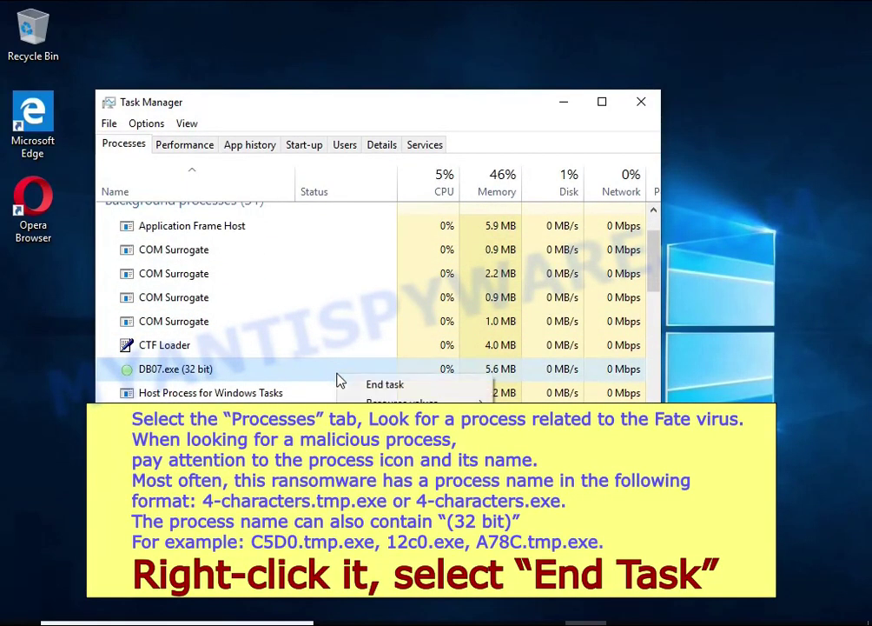
click(444, 388)
Examine the rest of the process list for other suspicious processes.
scroll(322, 374, down, 2)
scroll(268, 349, down, 7)
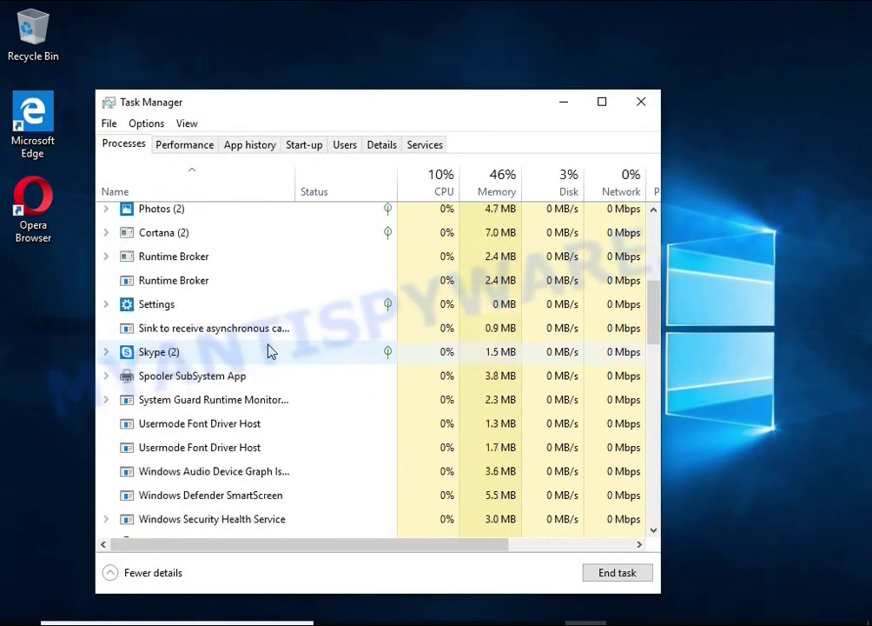
scroll(265, 347, down, 8)
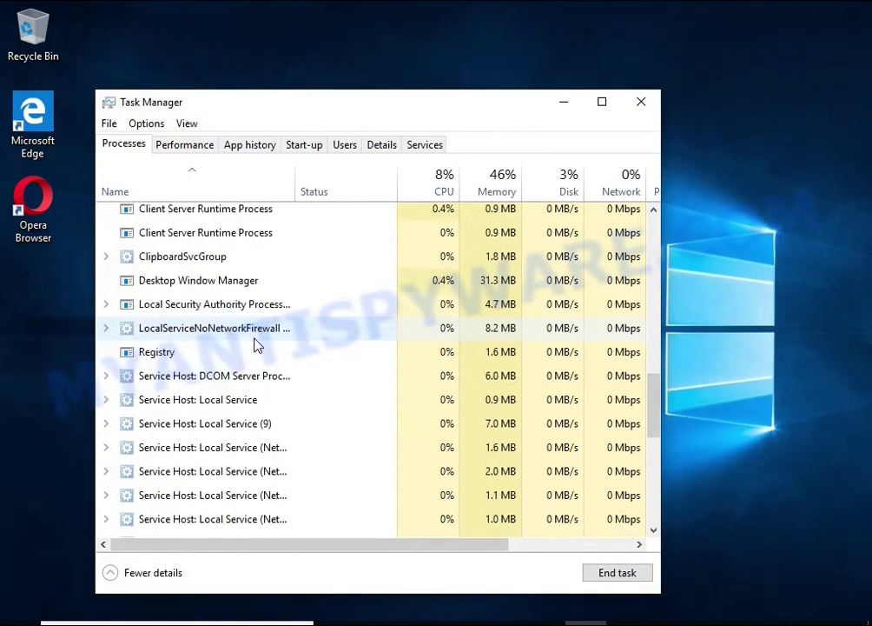
scroll(256, 343, down, 1)
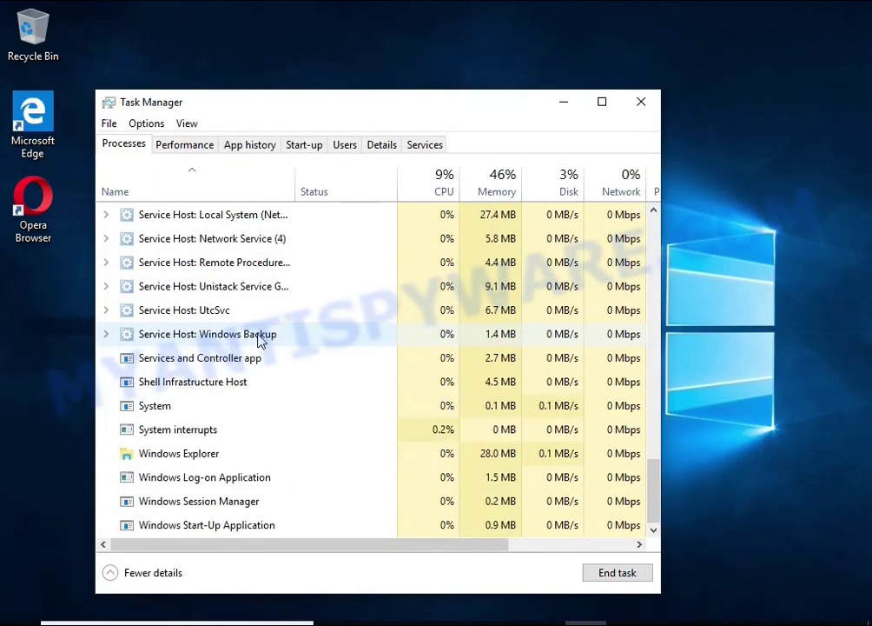
scroll(260, 344, up, 8)
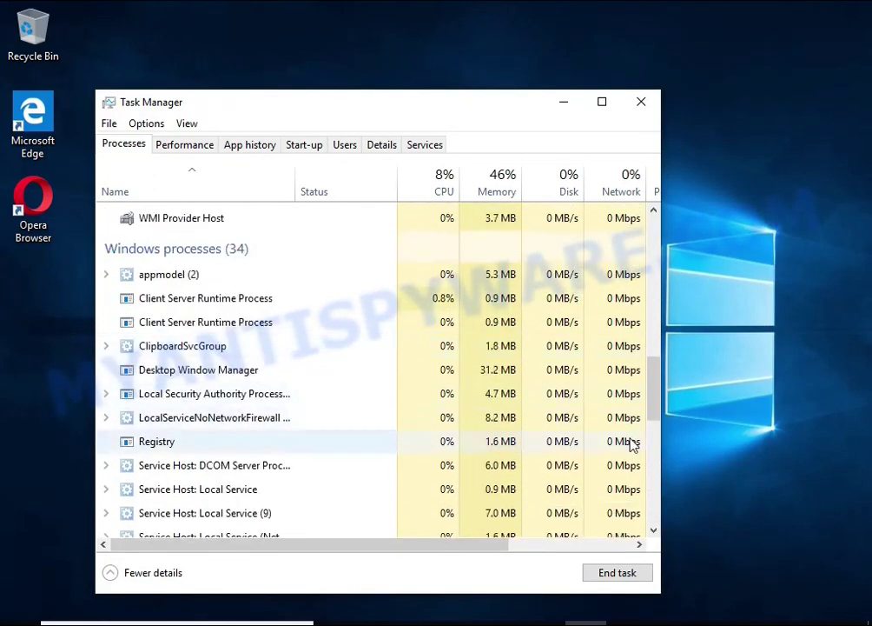
drag(660, 410, 664, 249)
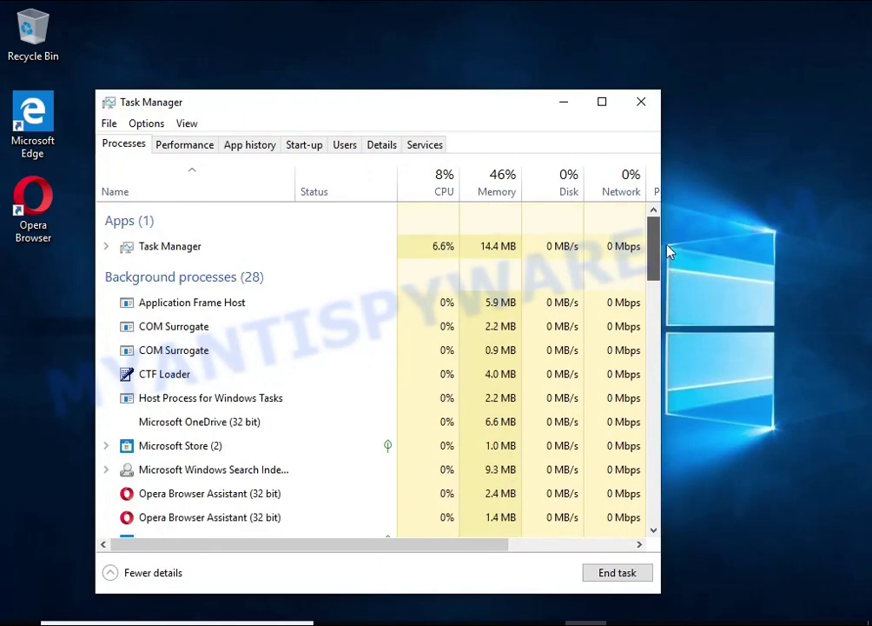
Disable DB07.exe from running at start-up, and close Task Manager.
click(305, 146)
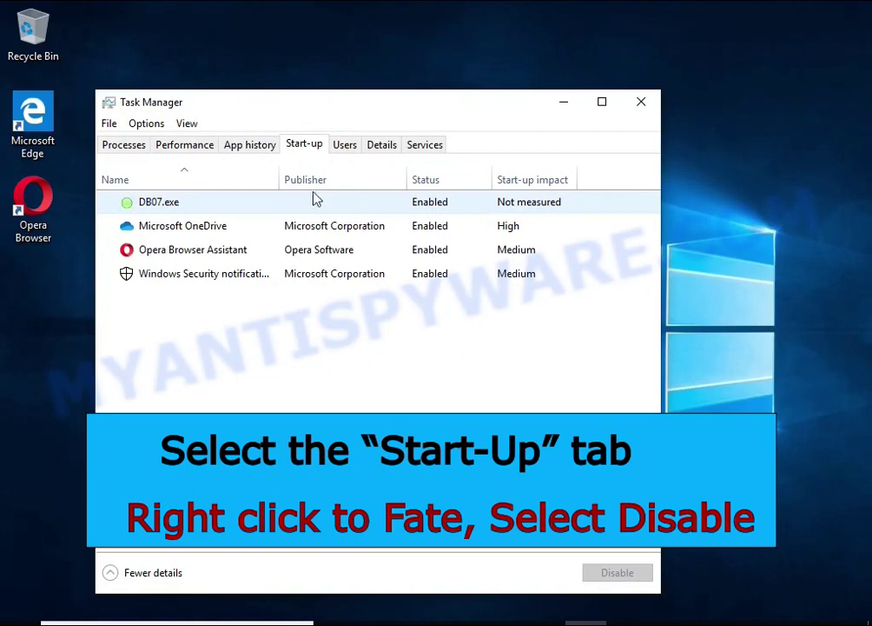
click(474, 210)
right_click(474, 211)
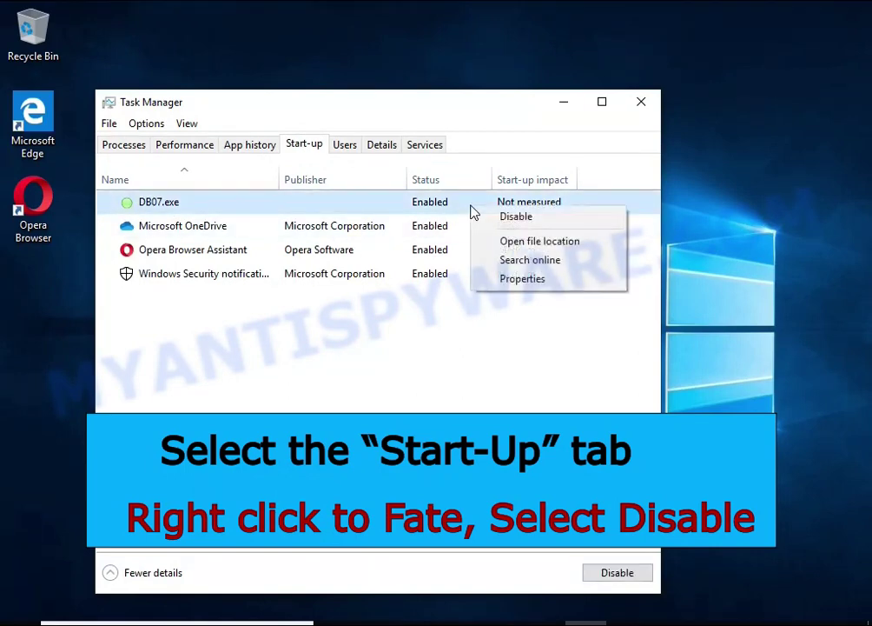
click(581, 219)
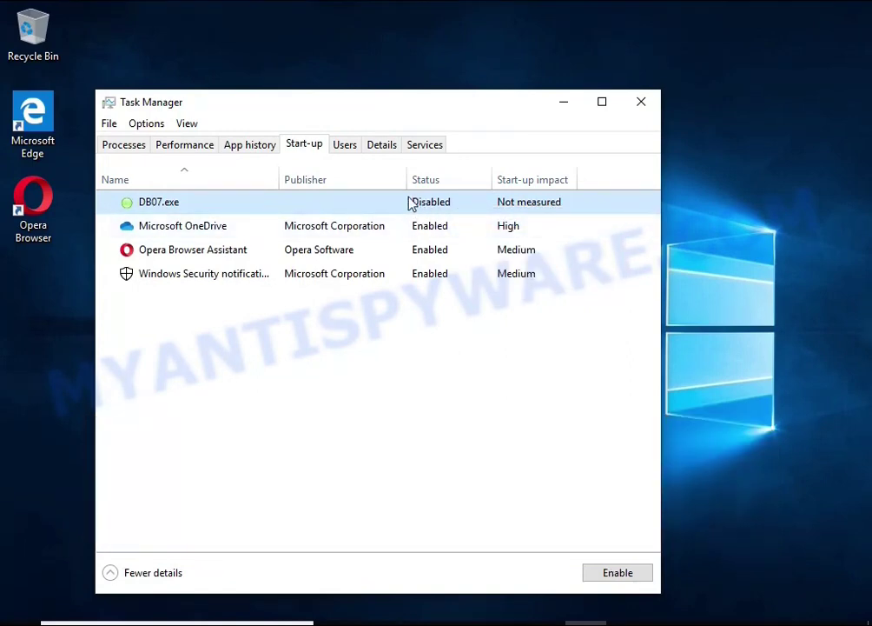
click(640, 104)
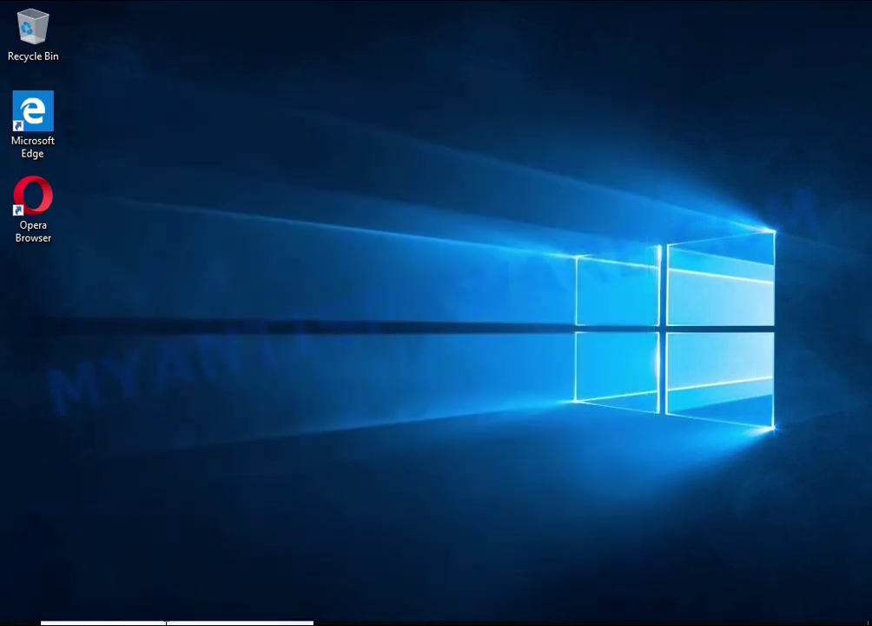
Search Windows for Task Scheduler, open it, and display the tasks in the Task Scheduler Library.
click(177, 622)
text(tas)
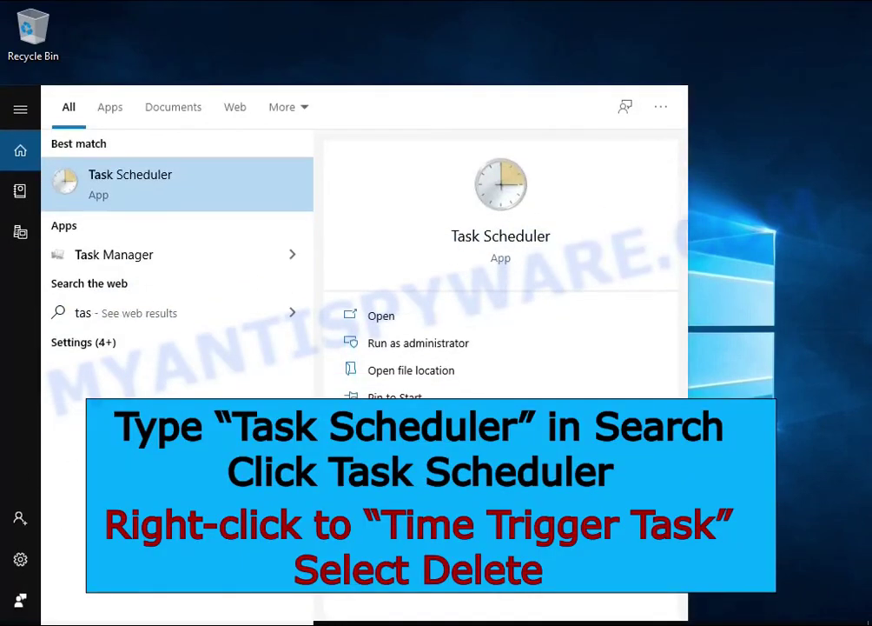
text(k she)
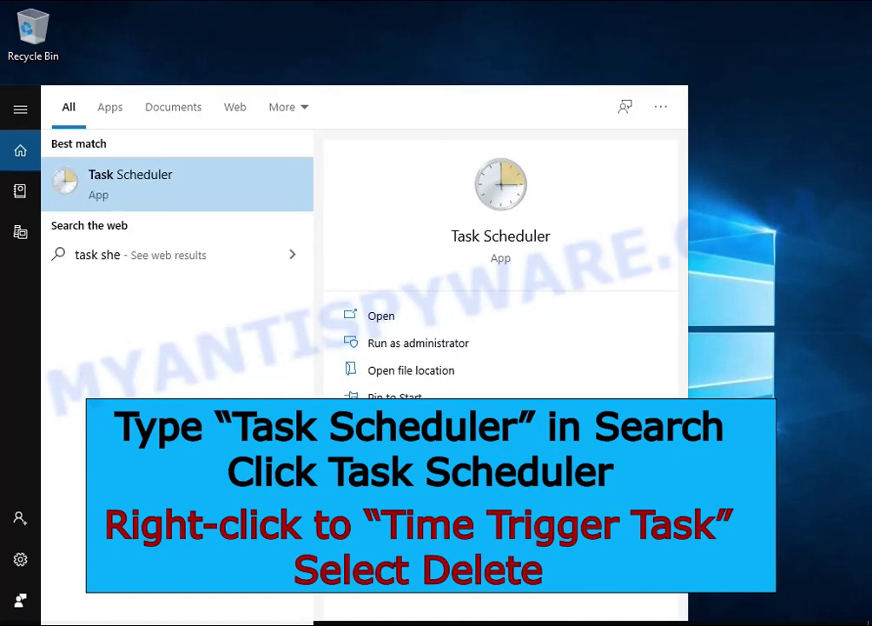
click(209, 199)
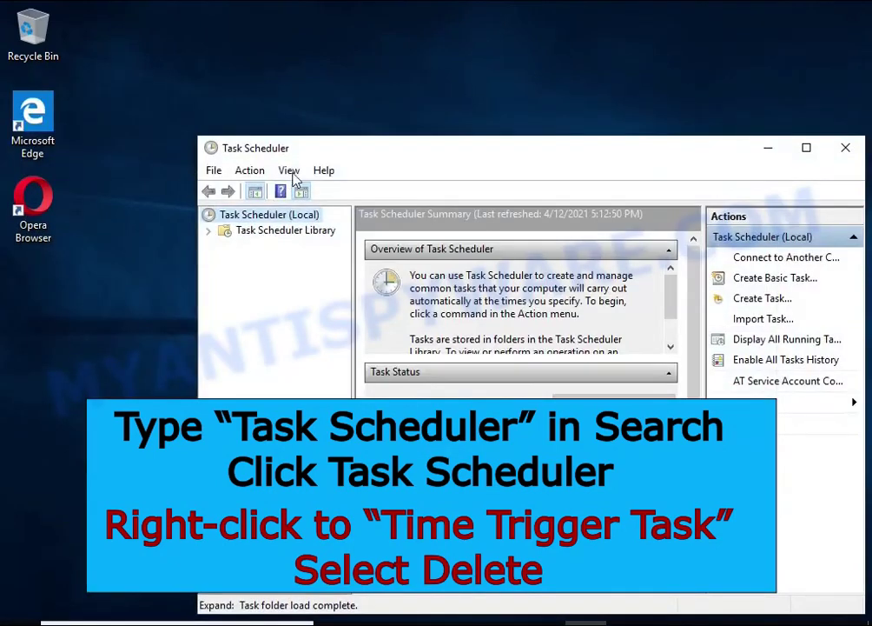
drag(323, 148, 267, 91)
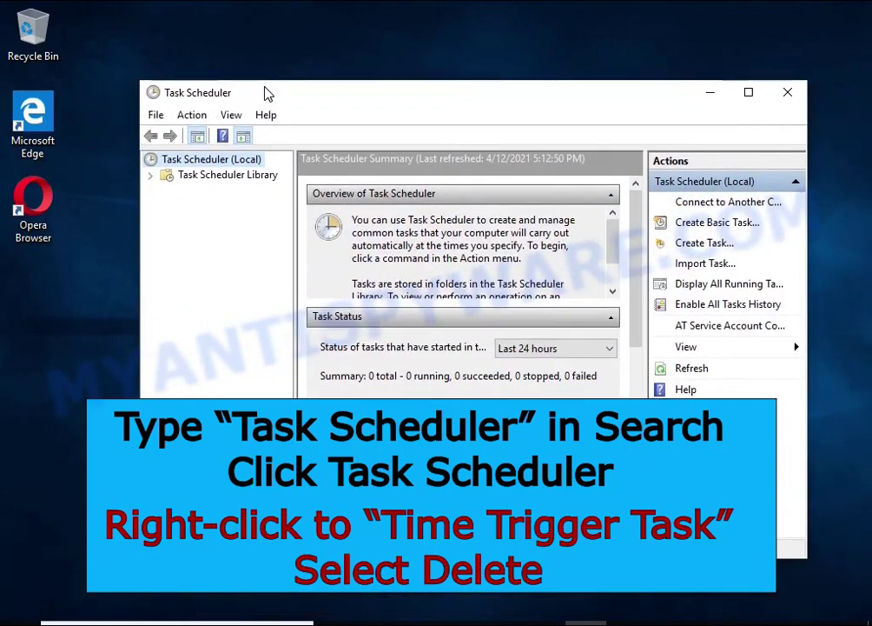
click(261, 179)
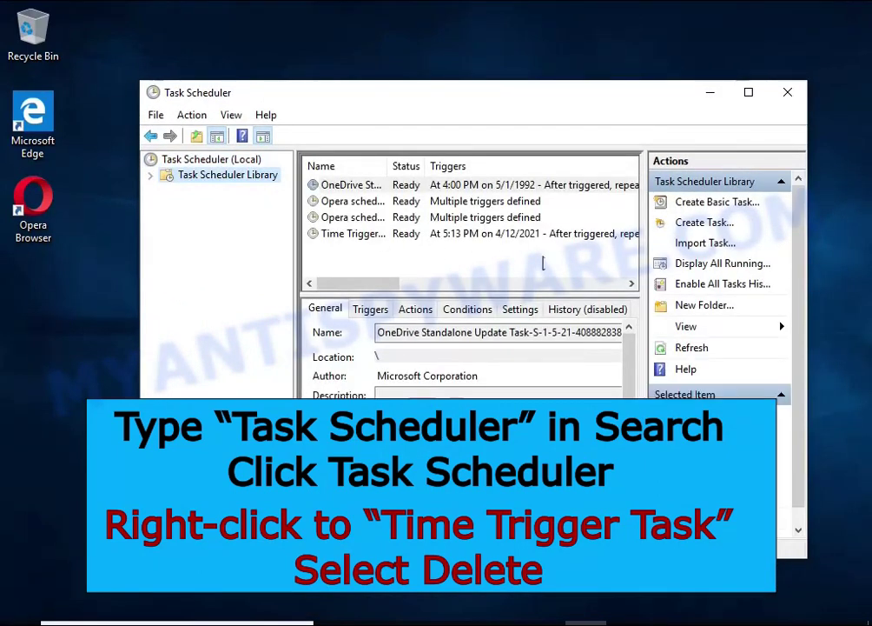
Delete the scheduled task Time Trigger Task, confirm the deletion, and close Task Scheduler.
click(565, 235)
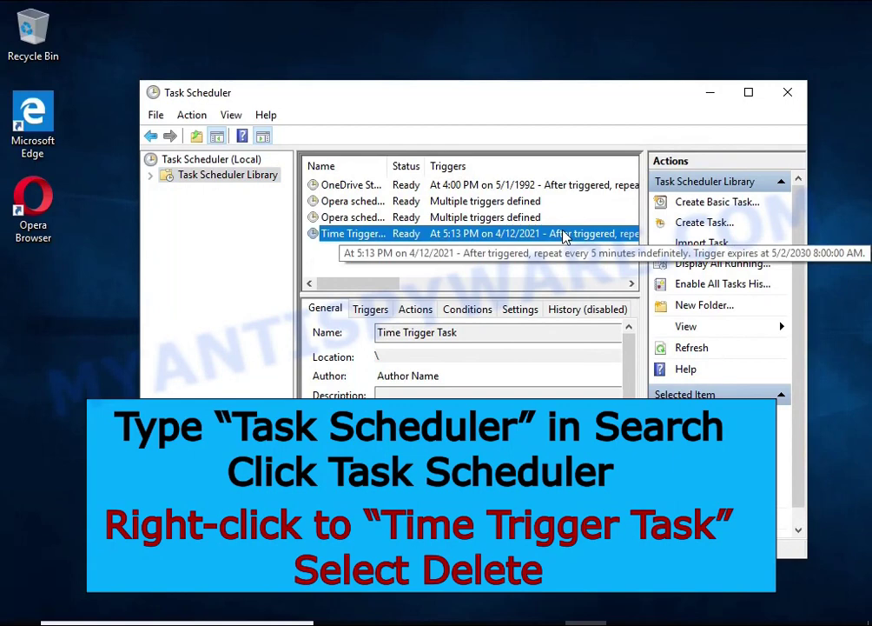
right_click(565, 237)
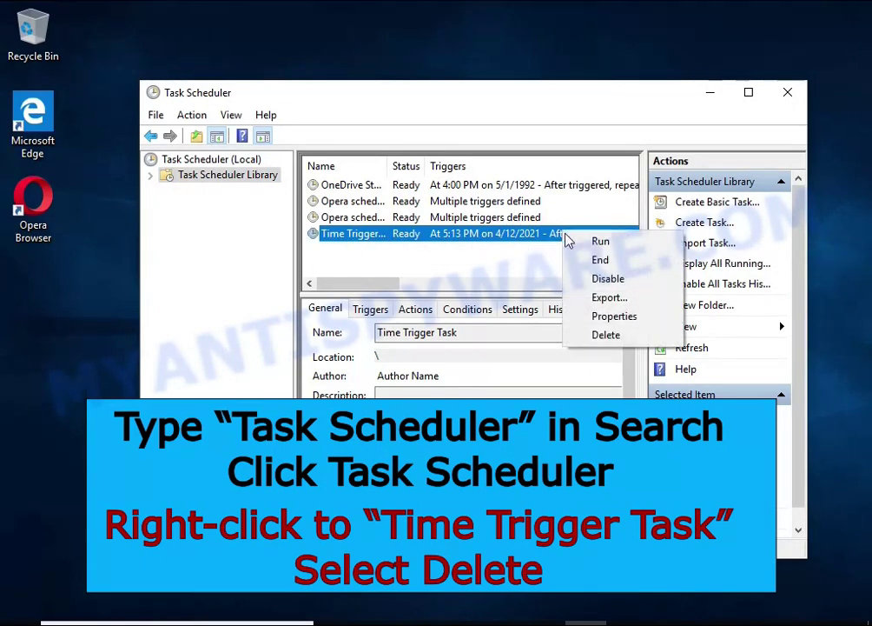
click(641, 338)
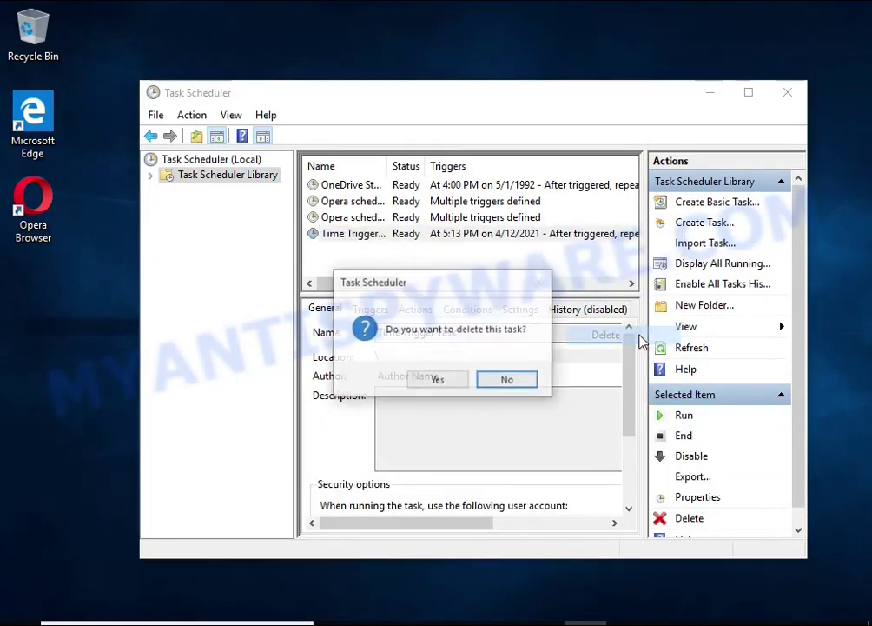
click(439, 386)
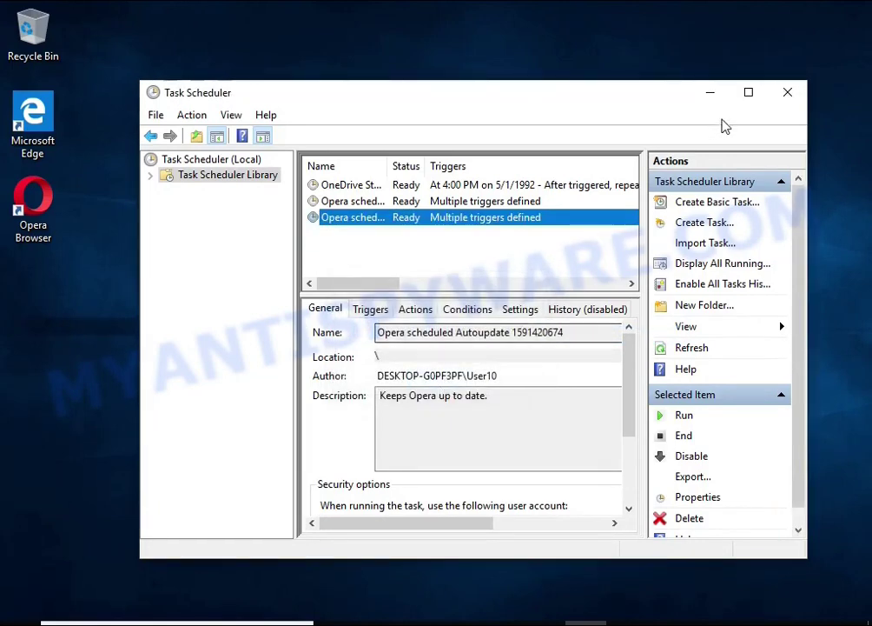
click(788, 96)
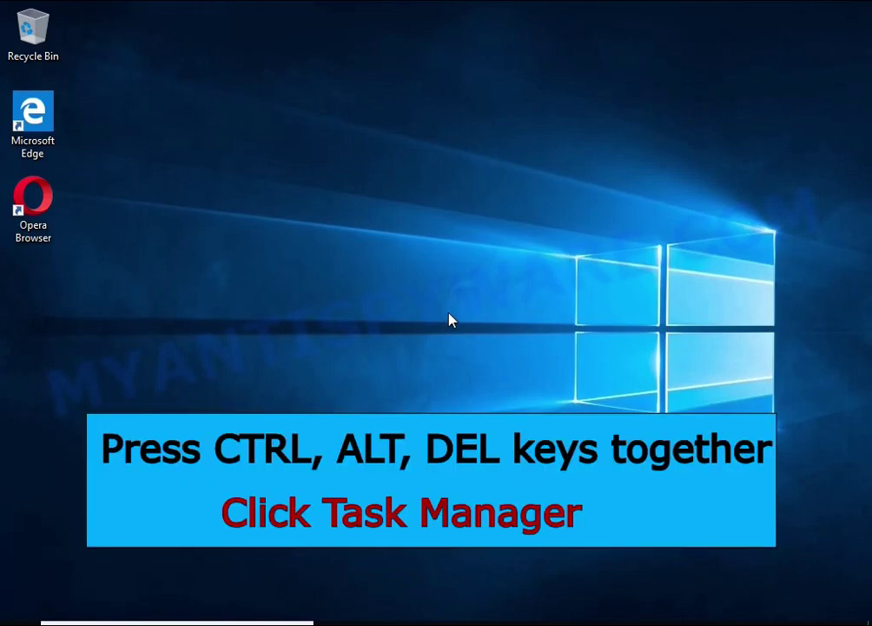
Open the file location of the DB07.exe start-up entry from Task Manager, and close Task Manager.
key(ctrl+alt+Delete)
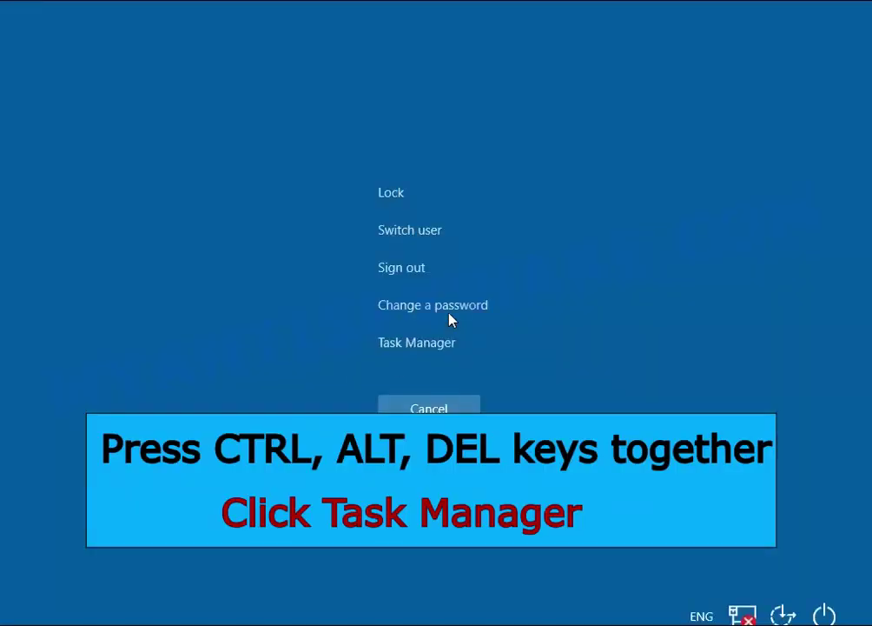
click(426, 349)
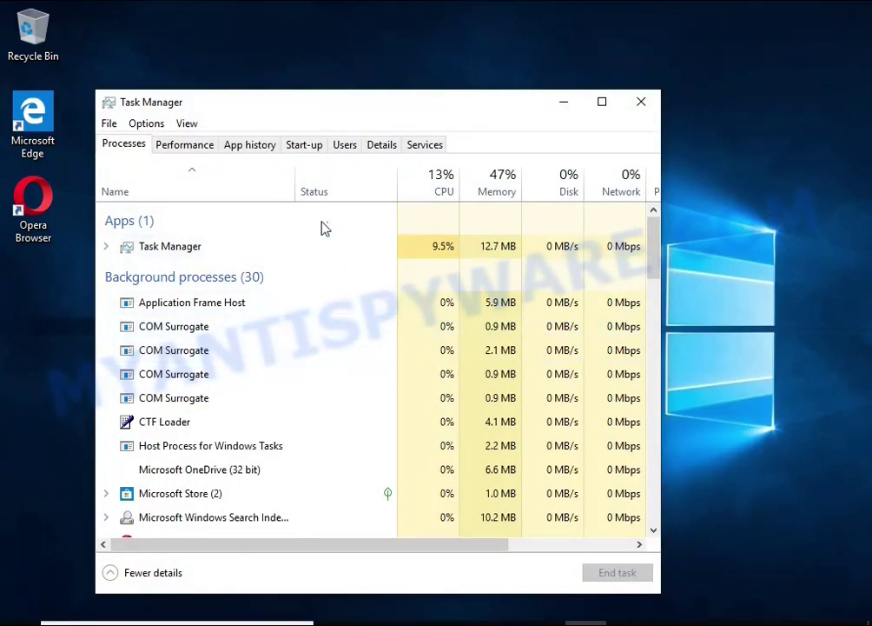
click(314, 149)
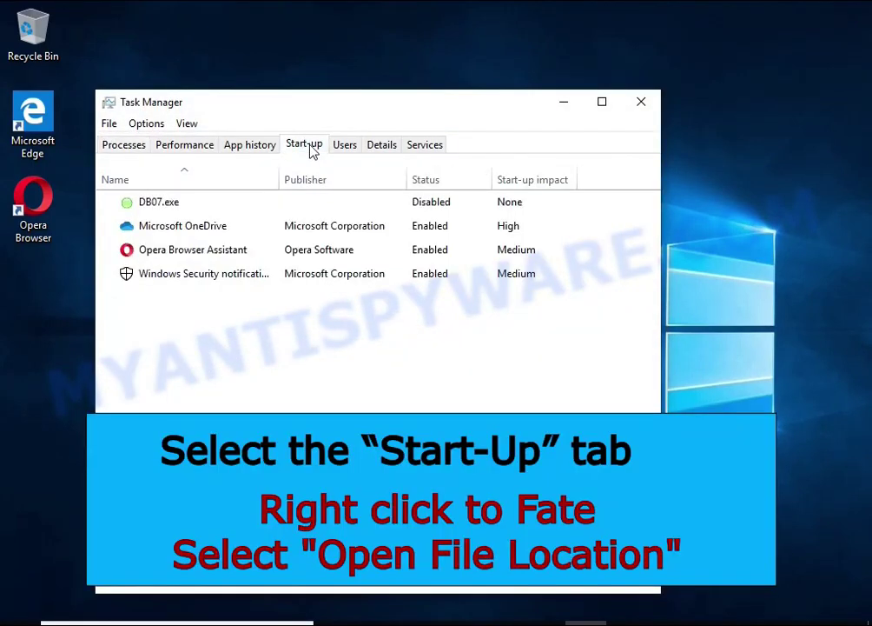
right_click(477, 204)
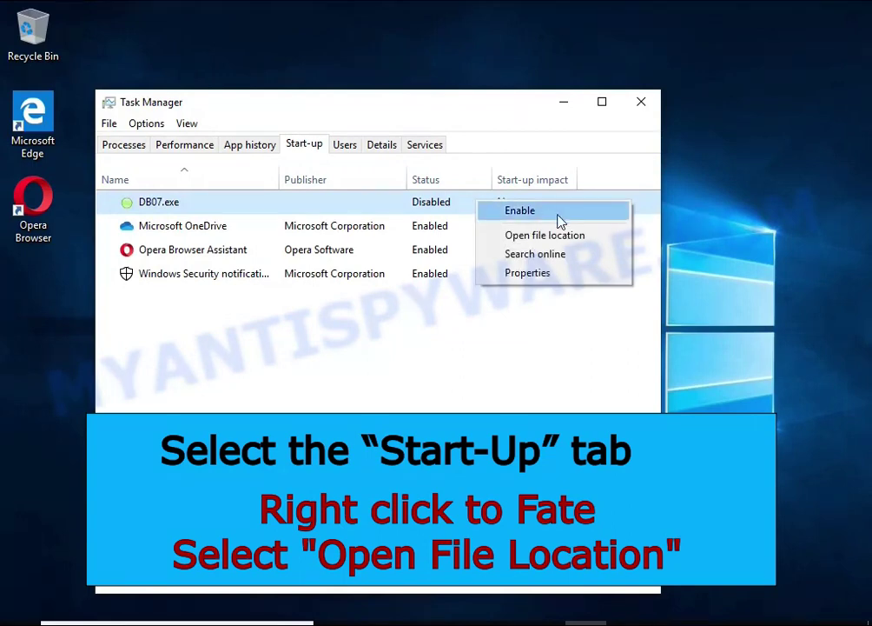
click(605, 244)
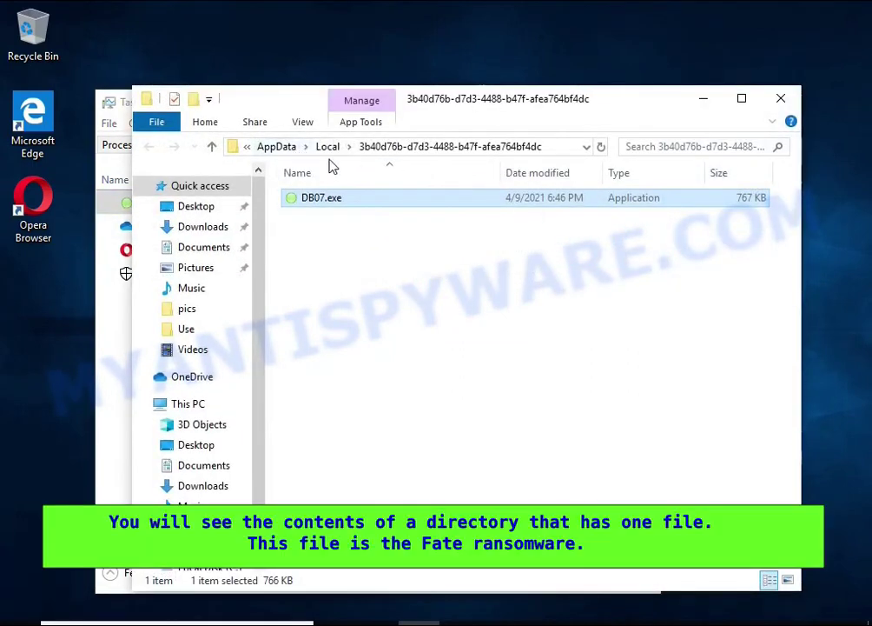
click(117, 304)
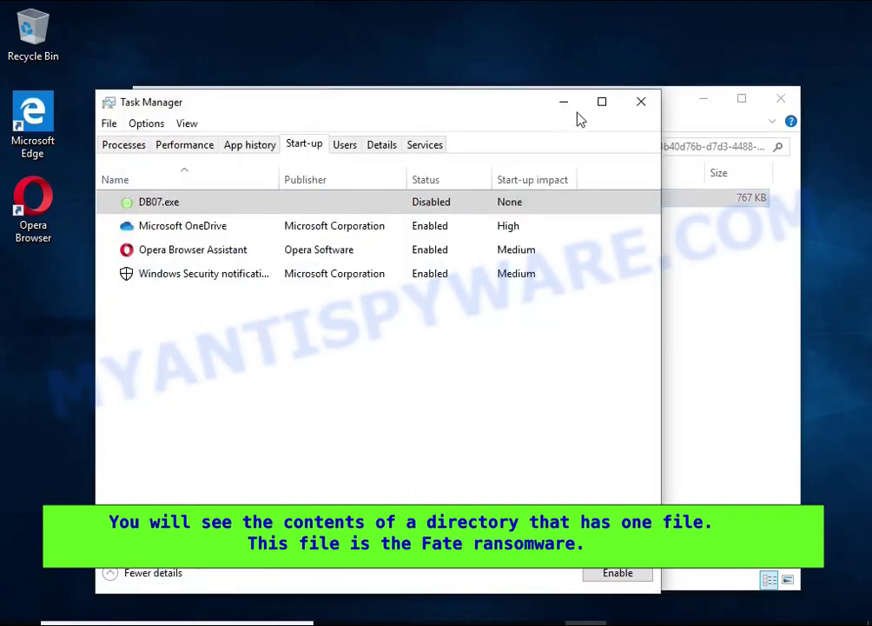
click(641, 102)
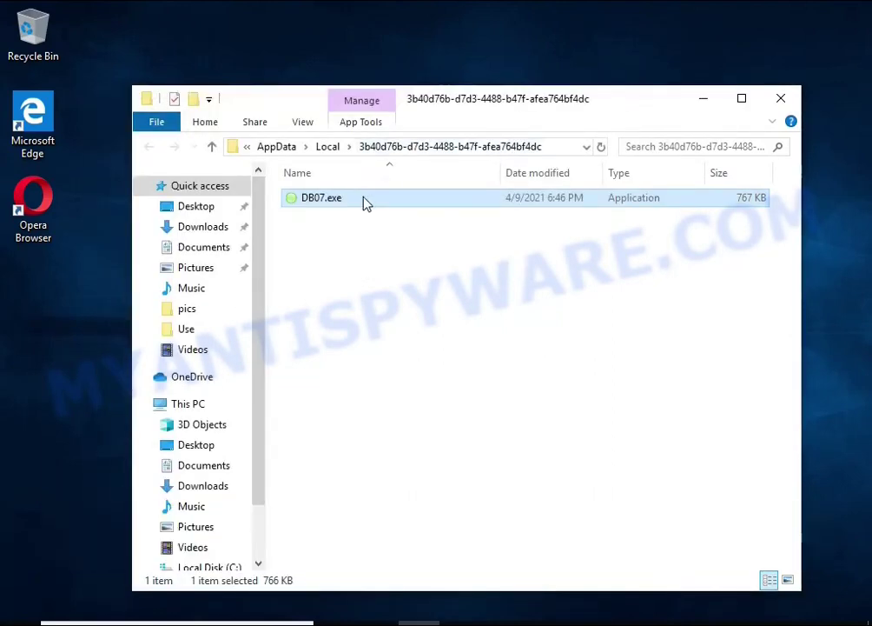
Try to delete DB07.exe from its folder, retry the deletion, and cancel it.
right_click(365, 201)
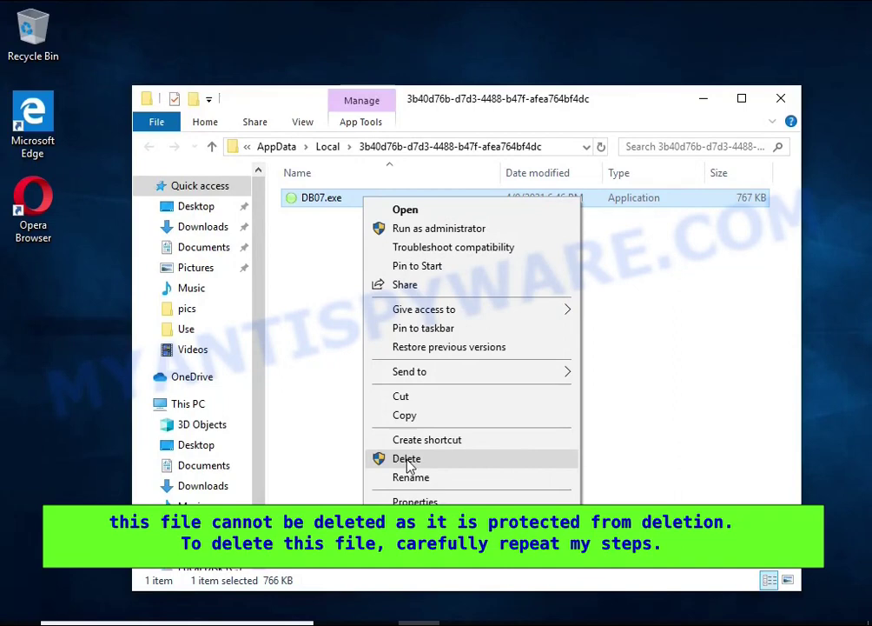
click(407, 459)
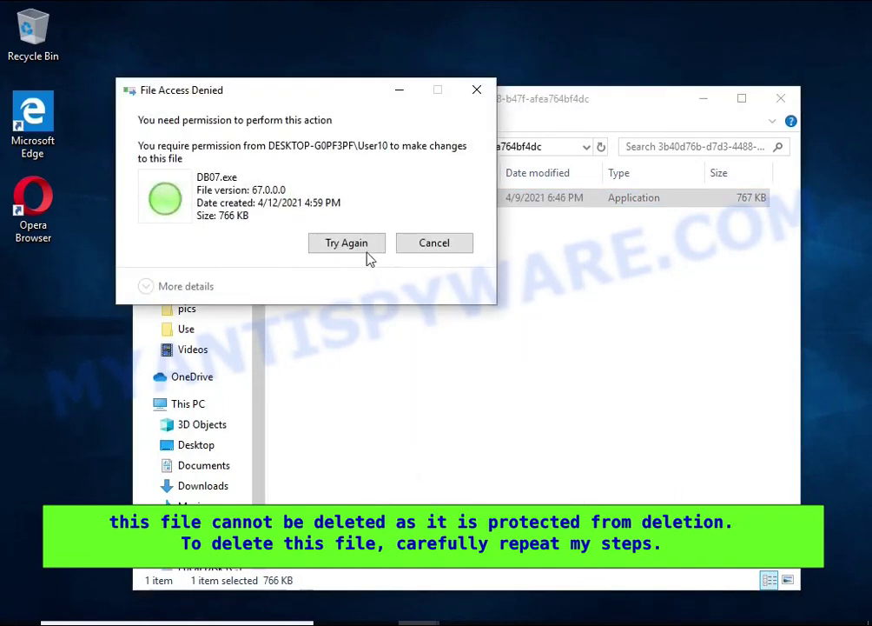
click(365, 248)
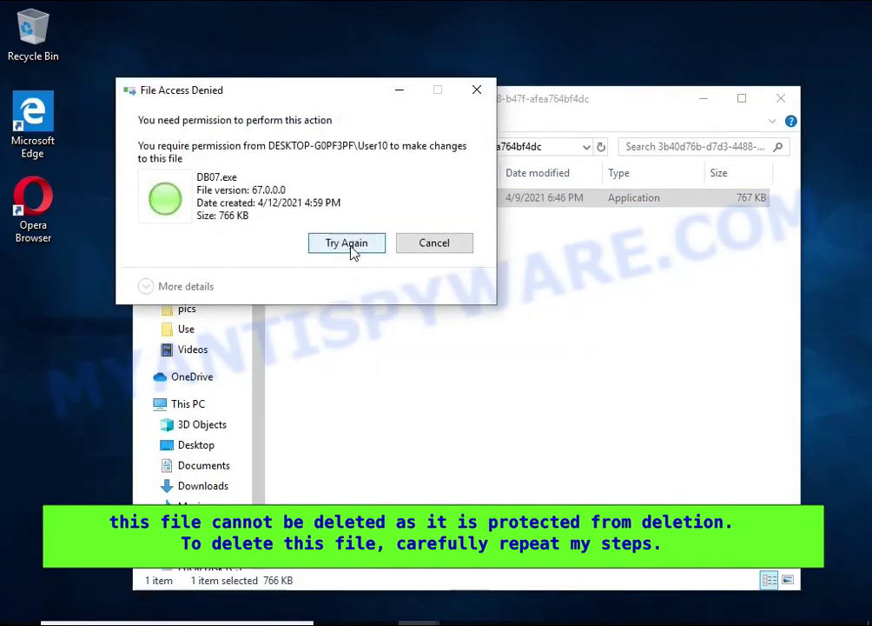
click(350, 245)
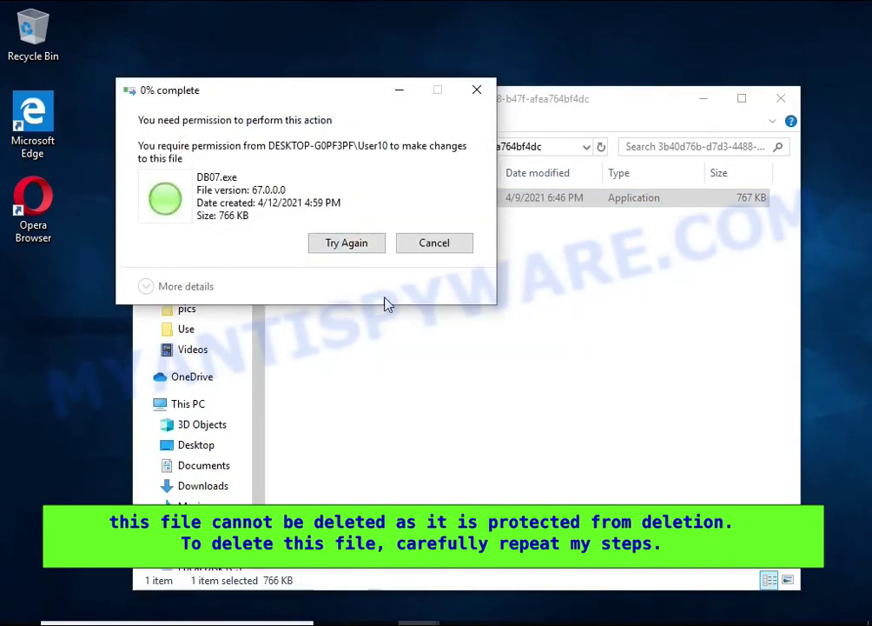
click(435, 250)
Disable inheritance in DB07.exe's advanced security settings, converting the inherited permissions into explicit permissions.
right_click(359, 209)
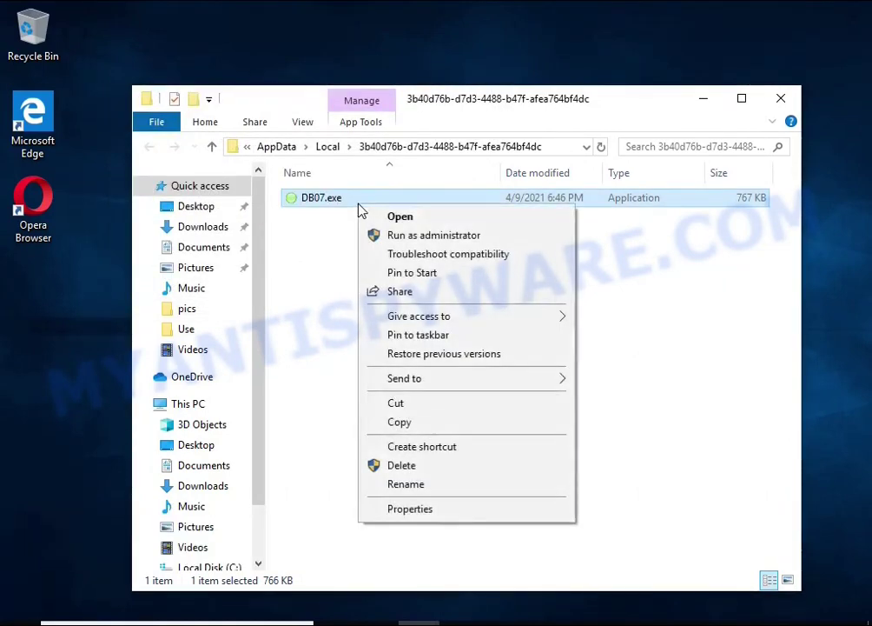
click(489, 513)
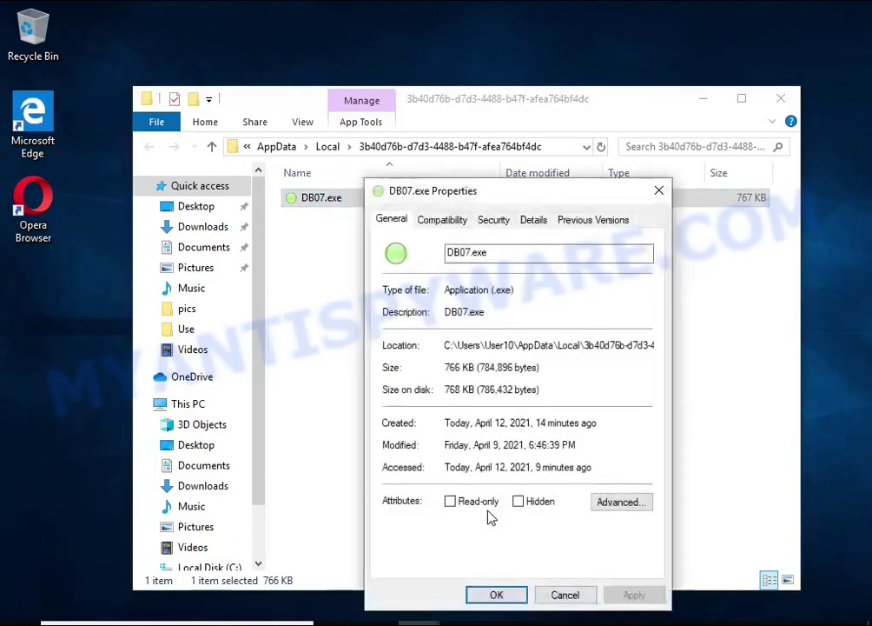
click(492, 222)
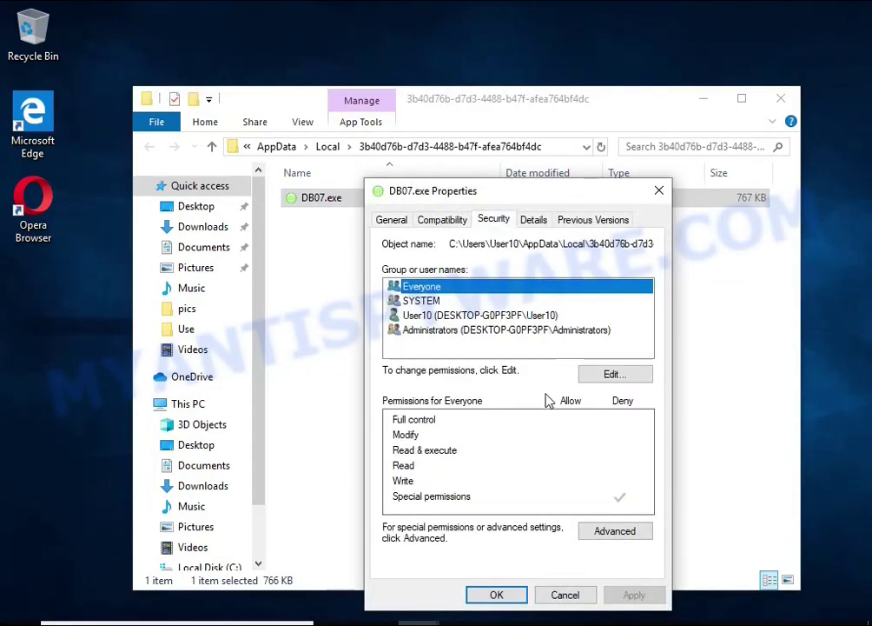
click(625, 530)
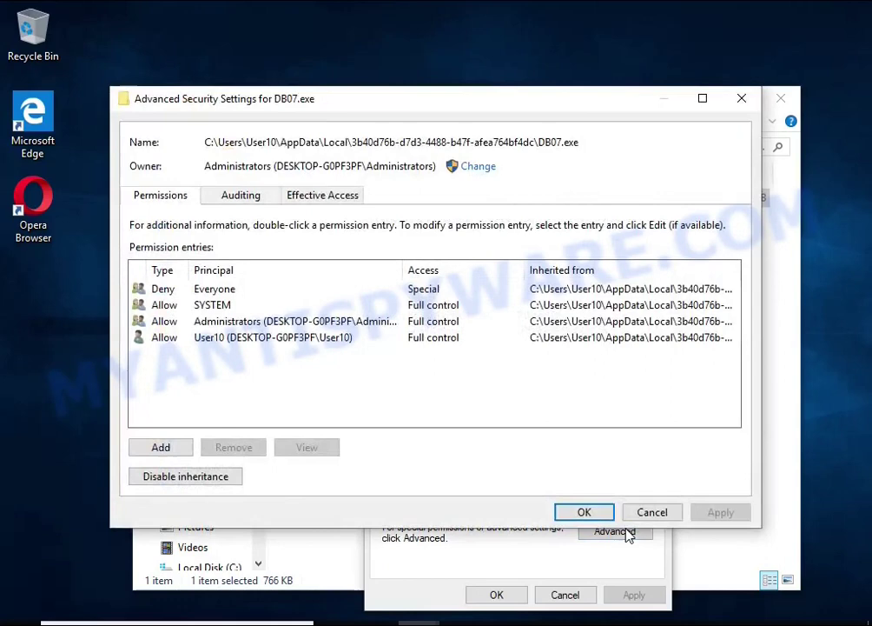
click(222, 481)
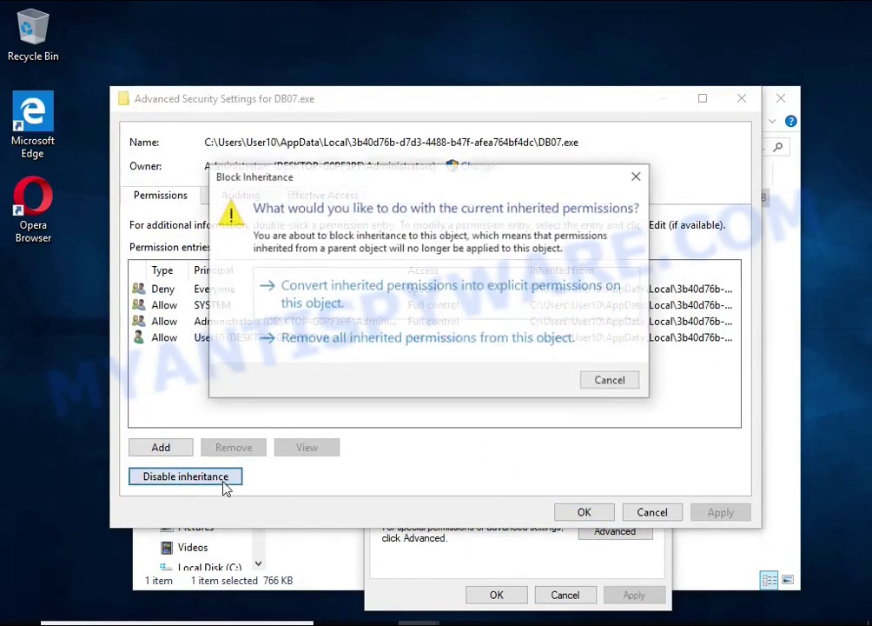
click(451, 312)
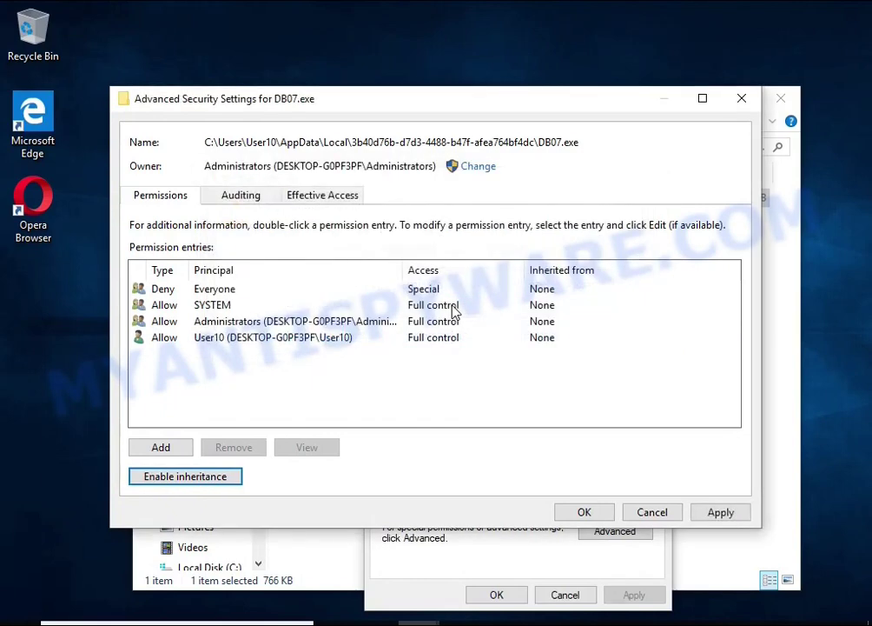
Remove the Deny entry for Everyone from DB07.exe's permissions, save the change, and delete the file.
click(213, 294)
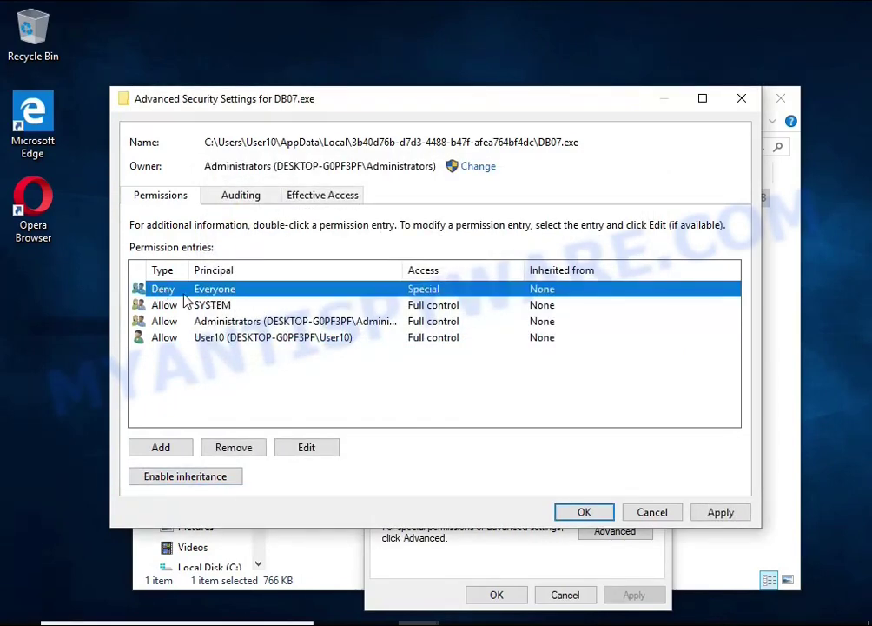
click(235, 448)
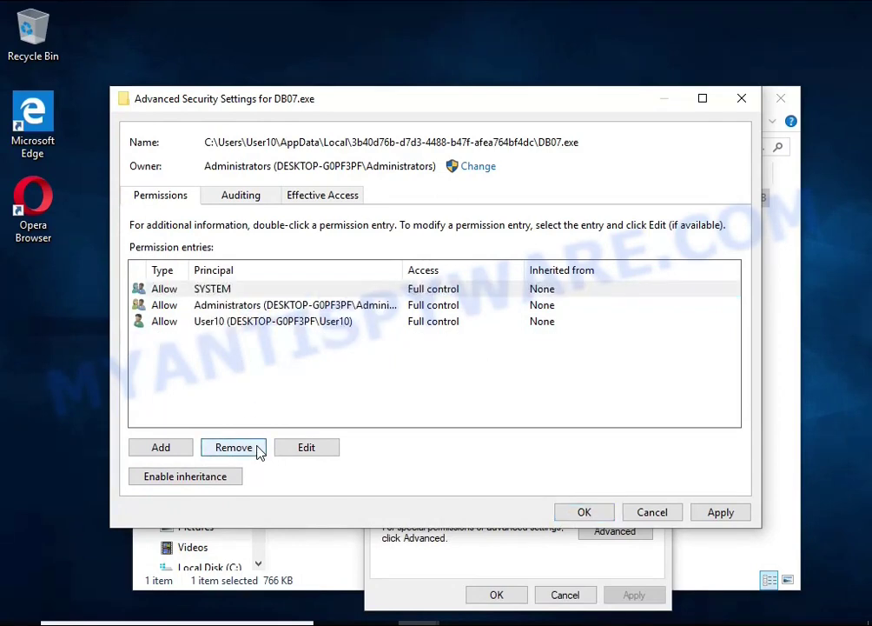
click(585, 513)
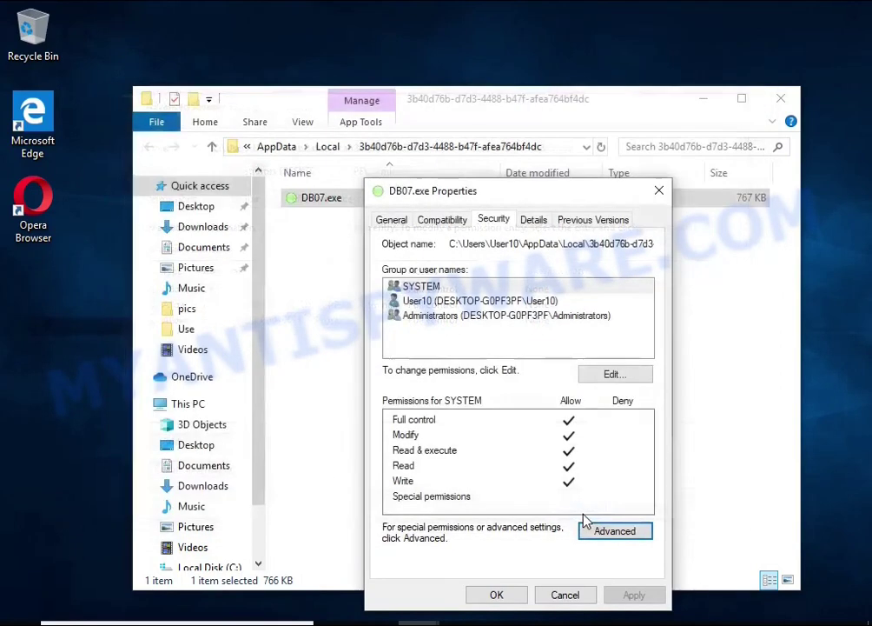
click(499, 593)
right_click(332, 198)
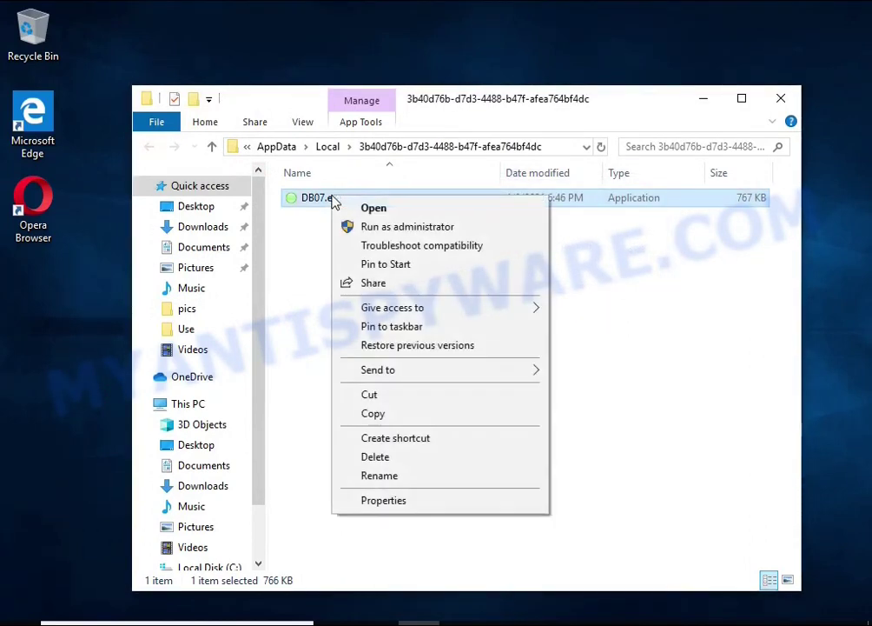
click(423, 458)
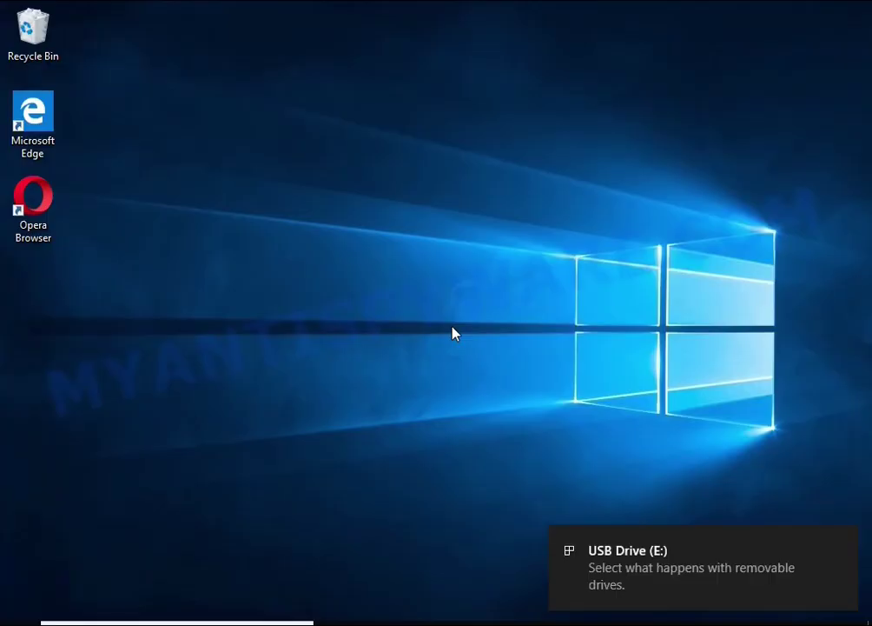
Open USB Drive (E:) and run decrypt_STOPDjvu.exe, allowing it to make changes to the device.
click(646, 573)
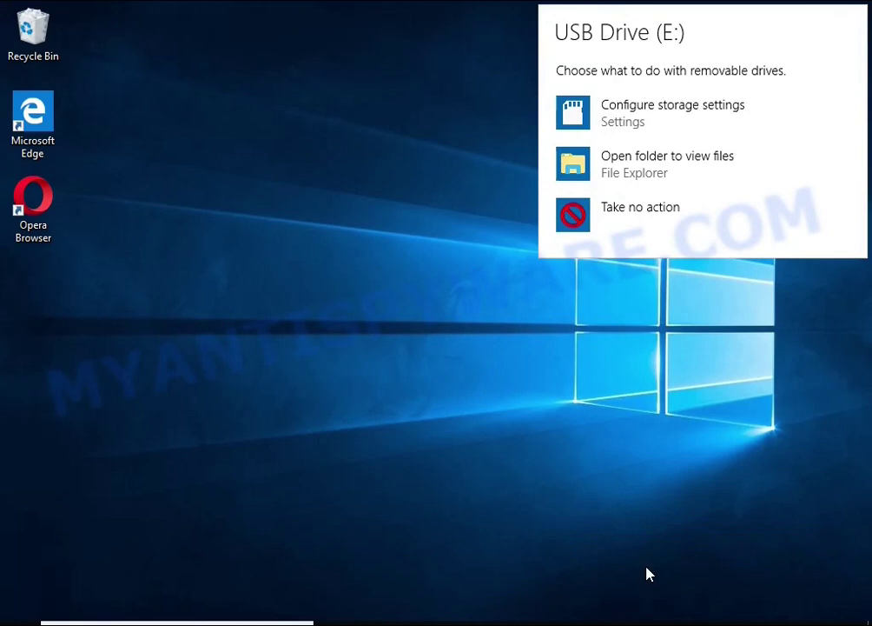
click(652, 165)
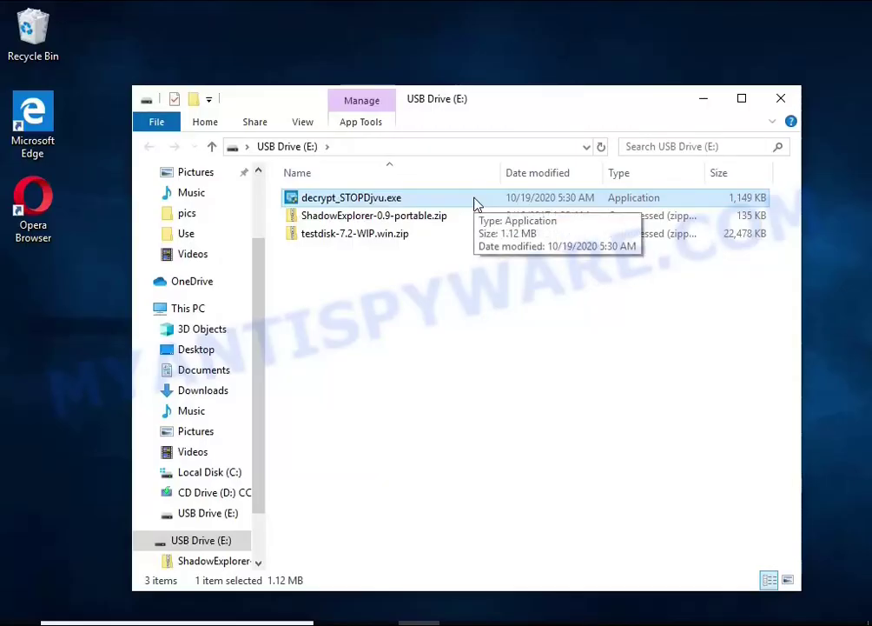
double_click(475, 200)
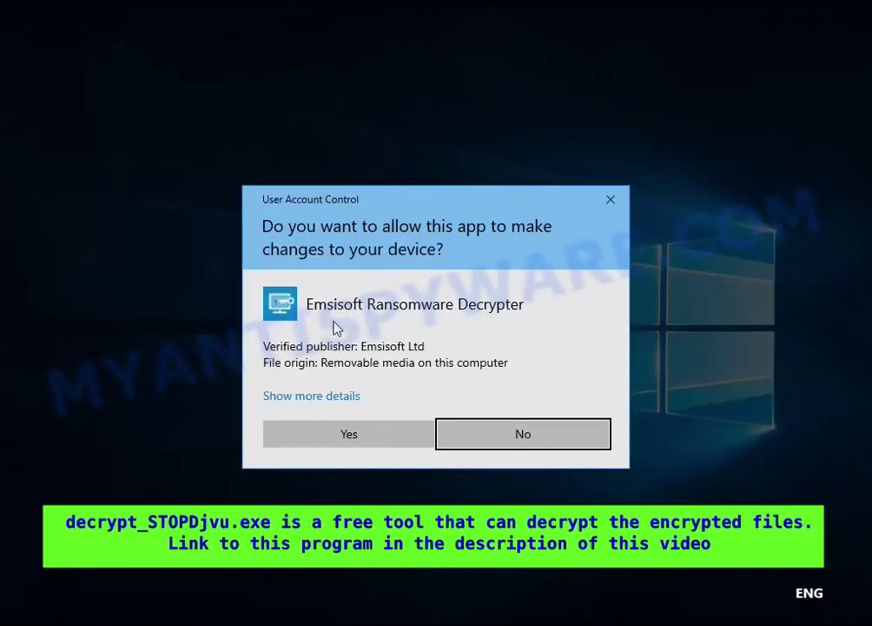
click(325, 434)
Accept the decryptor's license terms and disclaimer, and minimize the USB Drive (E:) window.
click(270, 213)
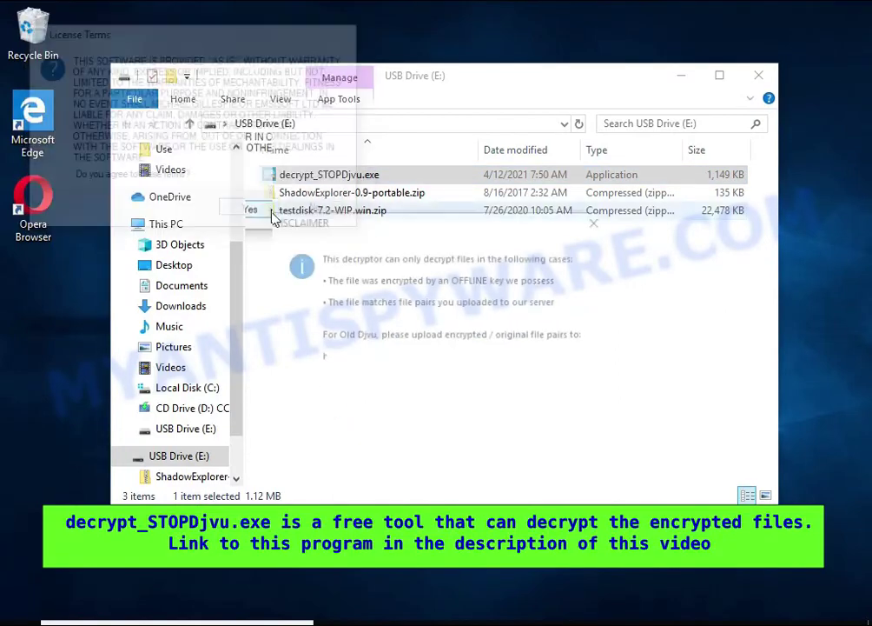
click(503, 435)
click(682, 80)
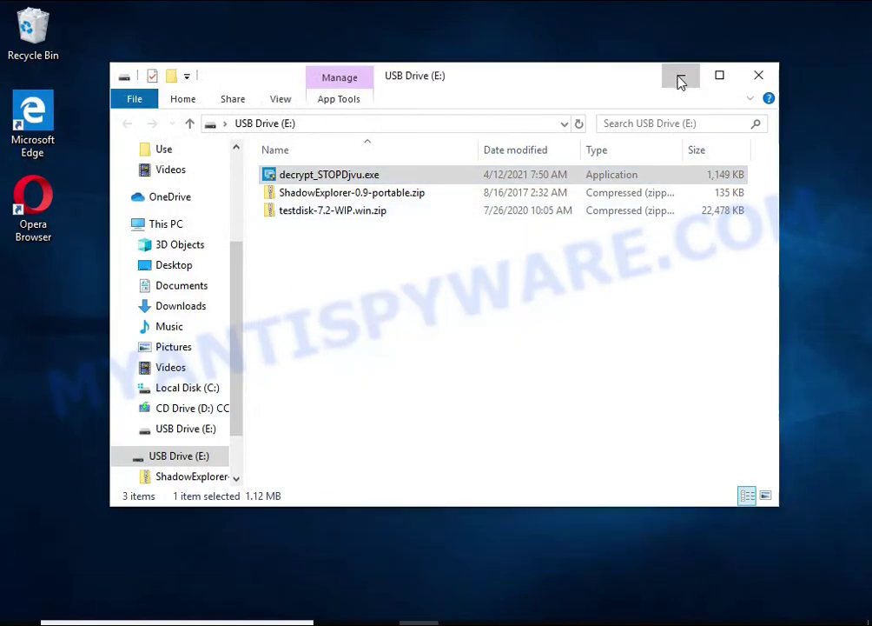
click(492, 401)
click(564, 389)
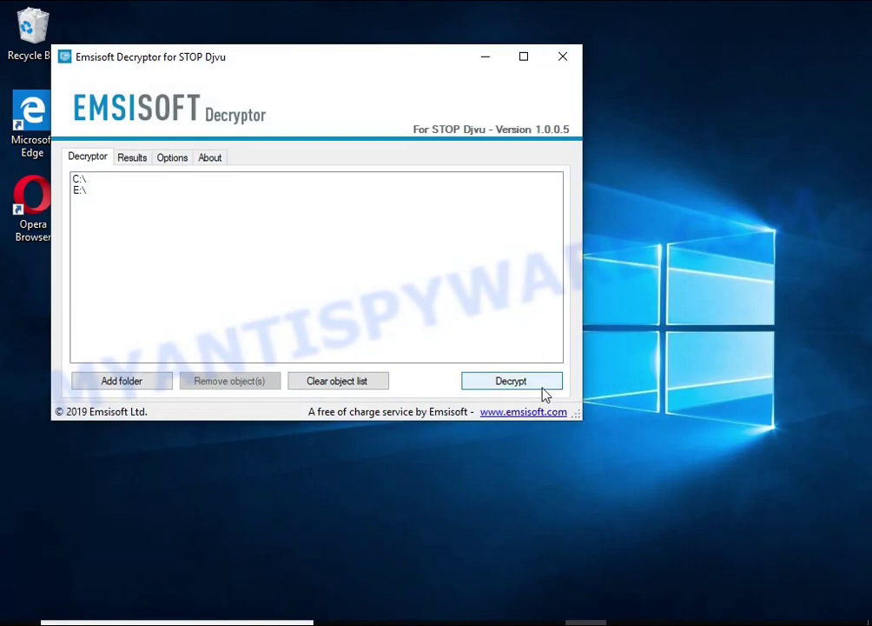
Remove the C:\ and E:\ drives from the decryptor's object list.
drag(244, 67, 348, 111)
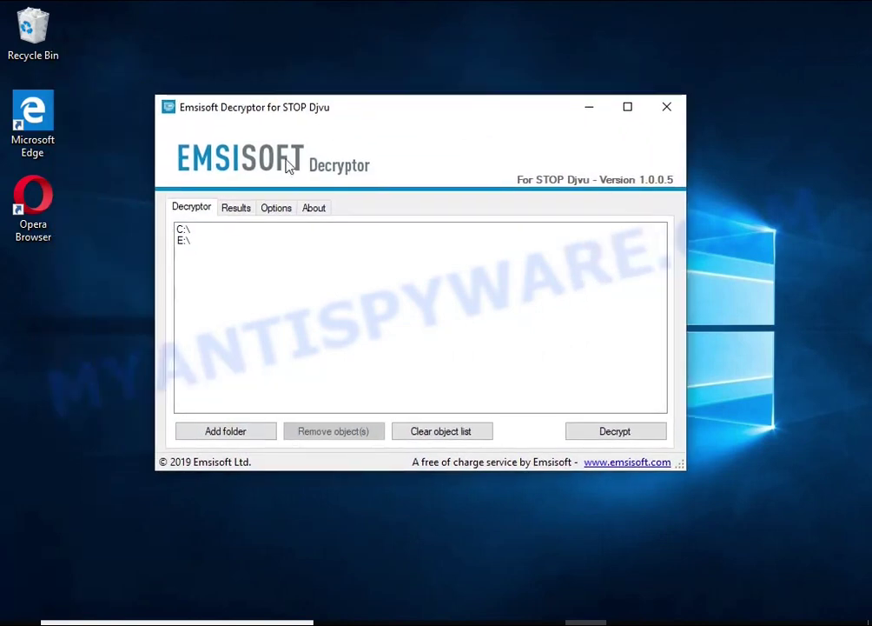
click(184, 229)
click(330, 431)
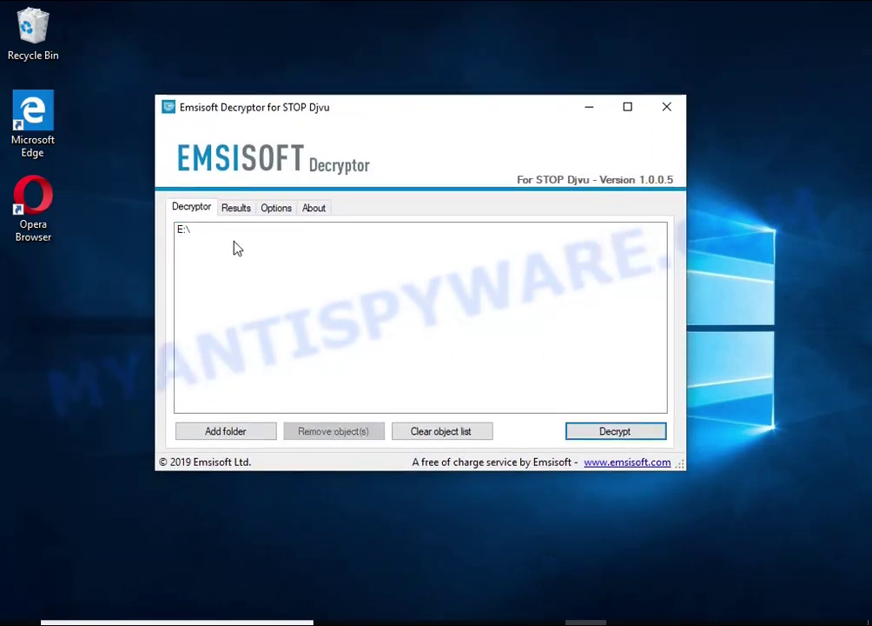
click(200, 229)
click(316, 432)
Add the Documents and Pictures folders to the decryptor's object list.
click(255, 432)
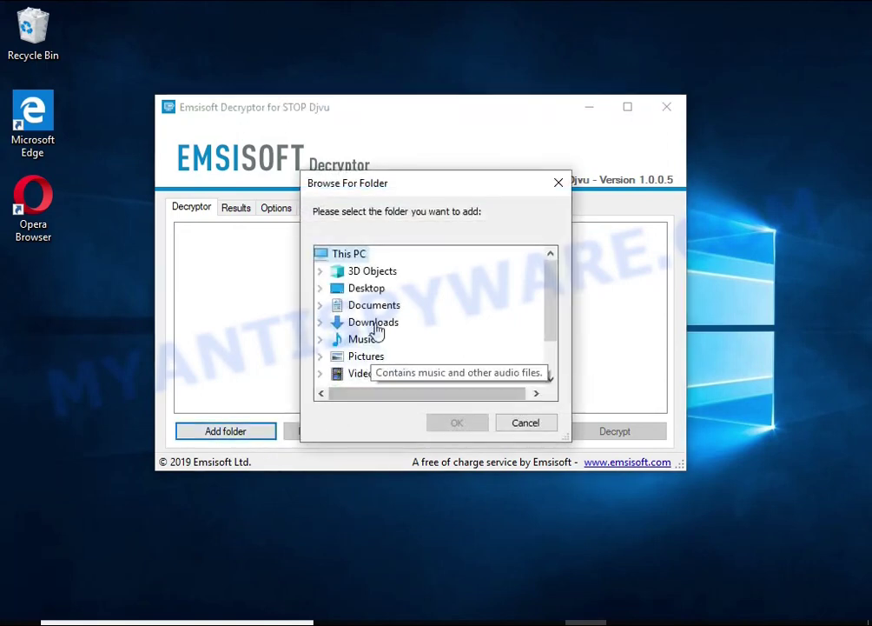
click(373, 305)
click(457, 422)
click(252, 432)
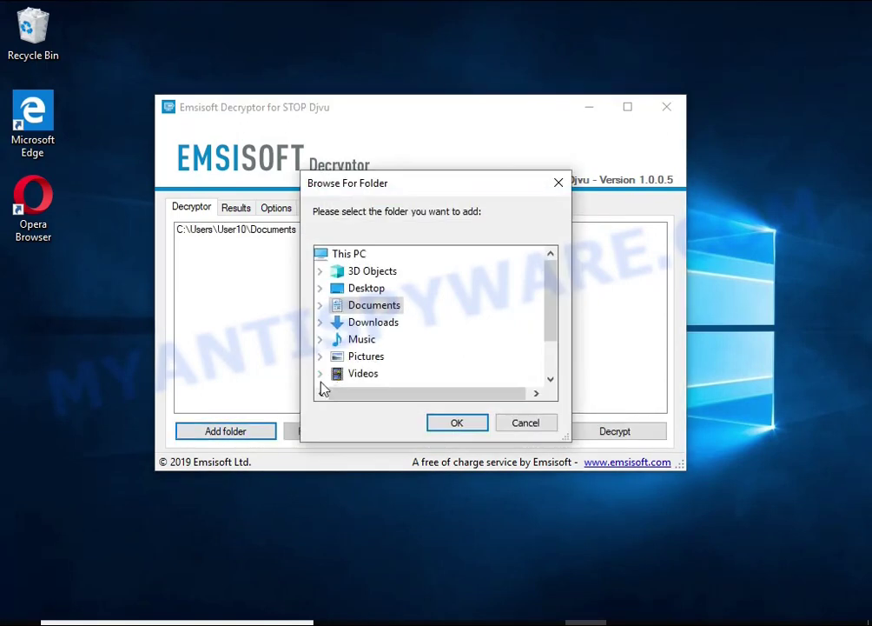
double_click(366, 356)
click(457, 423)
Check the two folders in the object list and start decrypting their files.
click(246, 242)
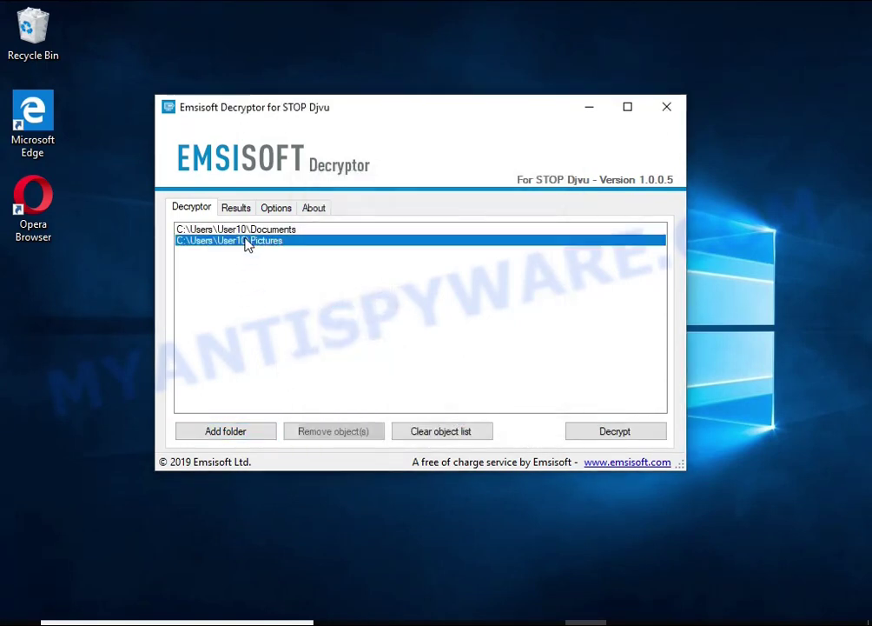
click(251, 229)
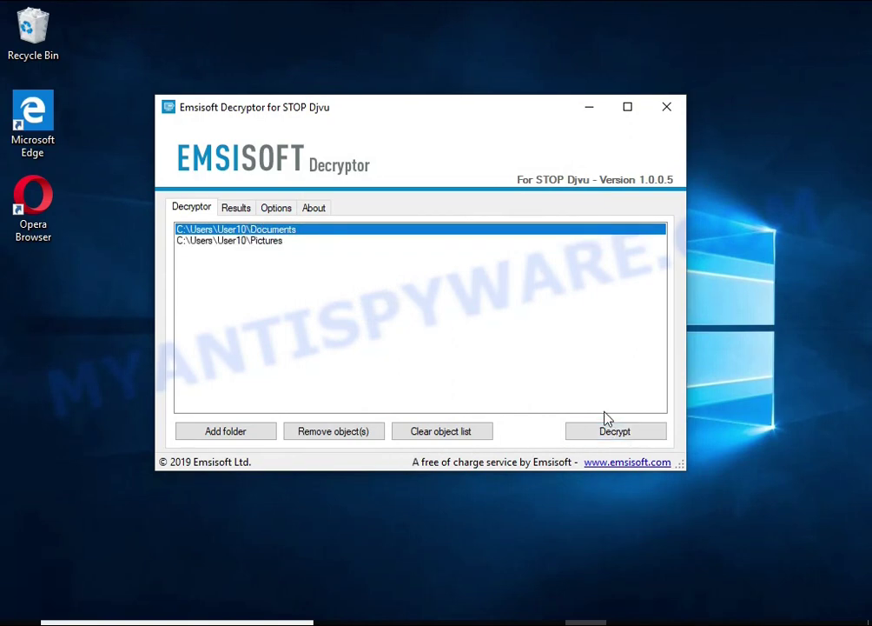
click(623, 431)
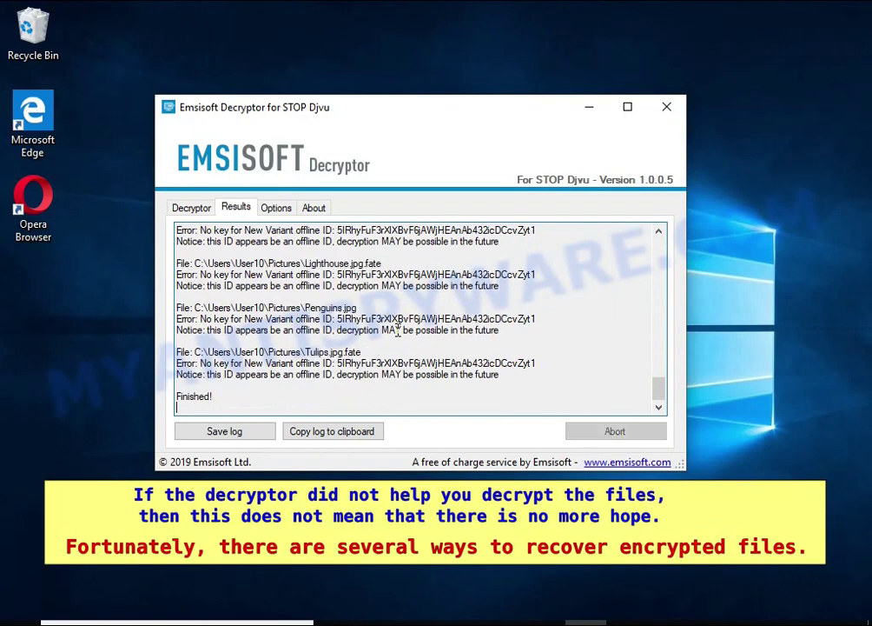
Examine the decryption log entry for Tulips.jpg.fate, including its key error and the notice about the ID type.
double_click(349, 351)
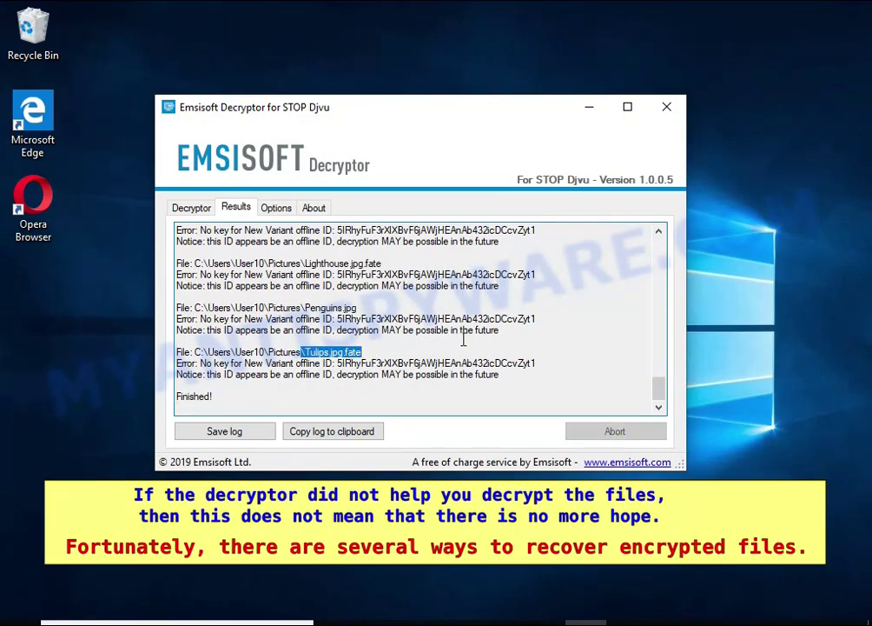
double_click(435, 362)
double_click(305, 374)
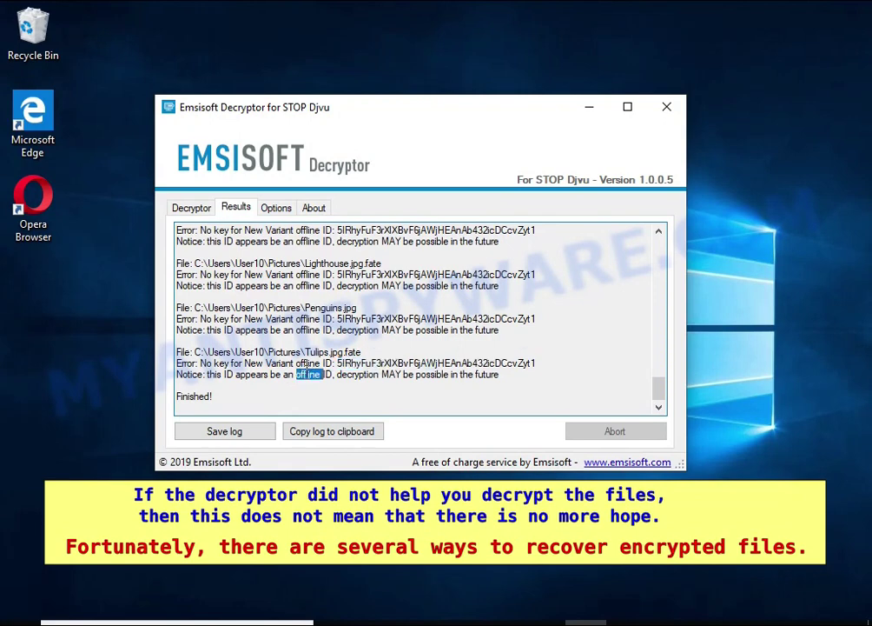
click(309, 375)
double_click(360, 374)
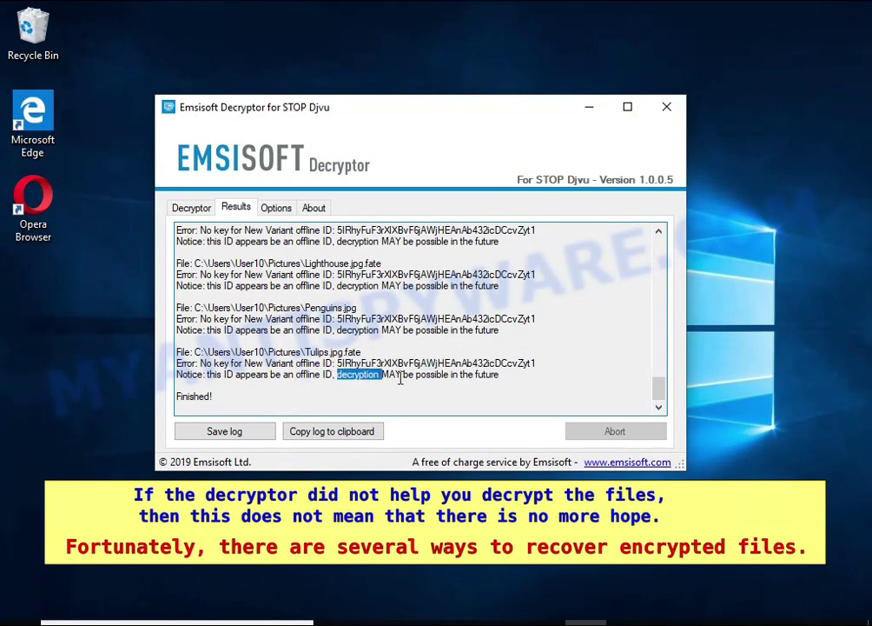
click(388, 375)
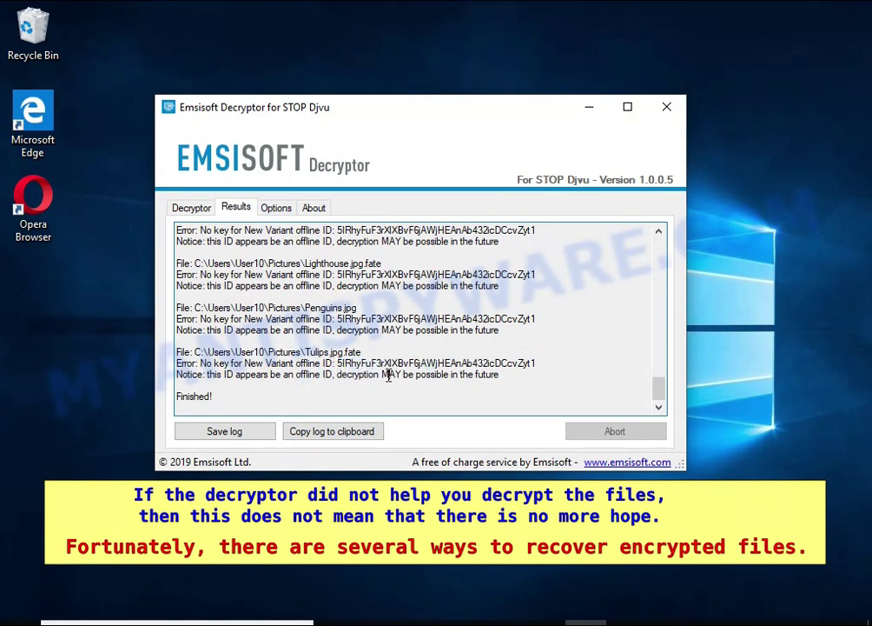
double_click(438, 374)
double_click(485, 375)
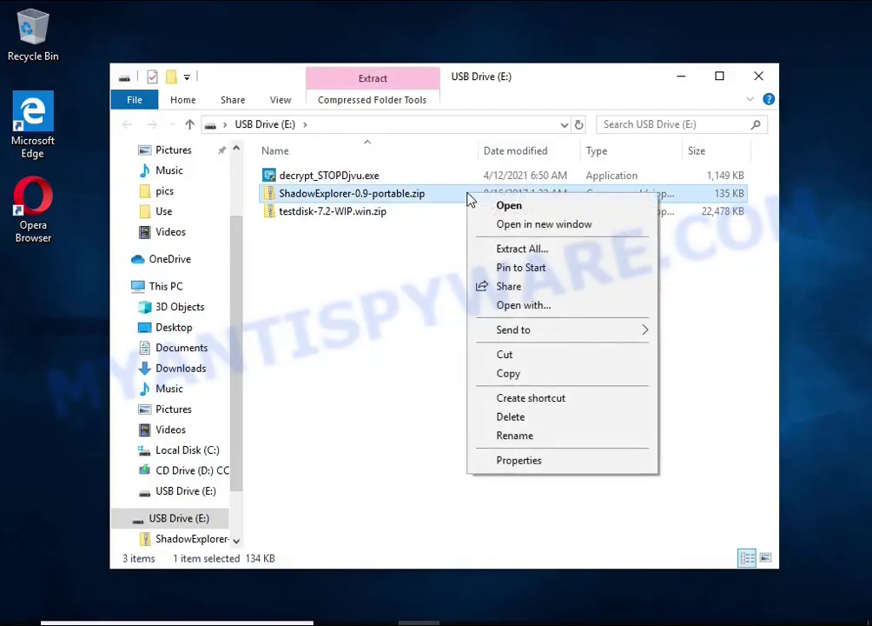
Extract ShadowExplorer-0.9-portable.zip to E:\ShadowExplorer-0.9-portable, and close the USB Drive (E:) window.
click(573, 249)
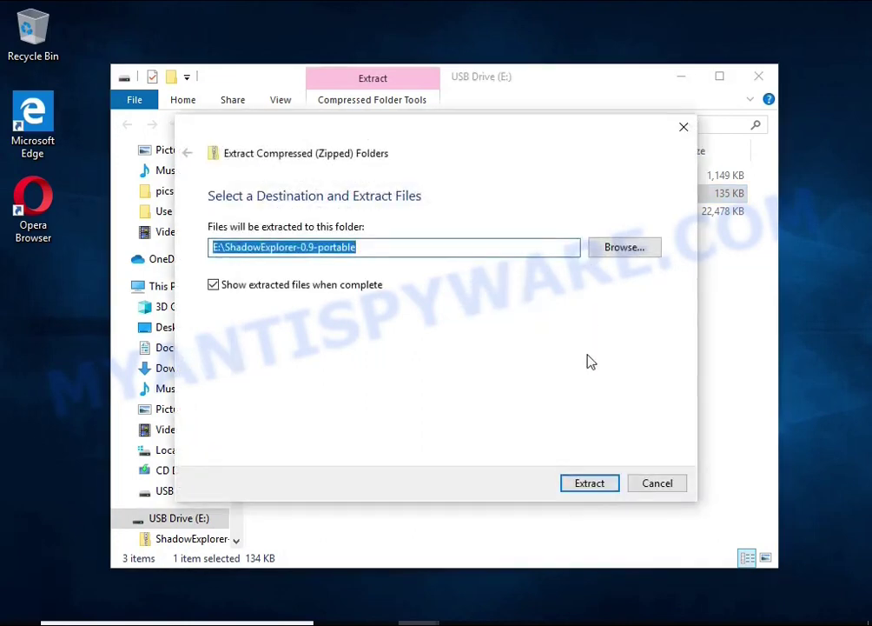
click(601, 487)
click(758, 77)
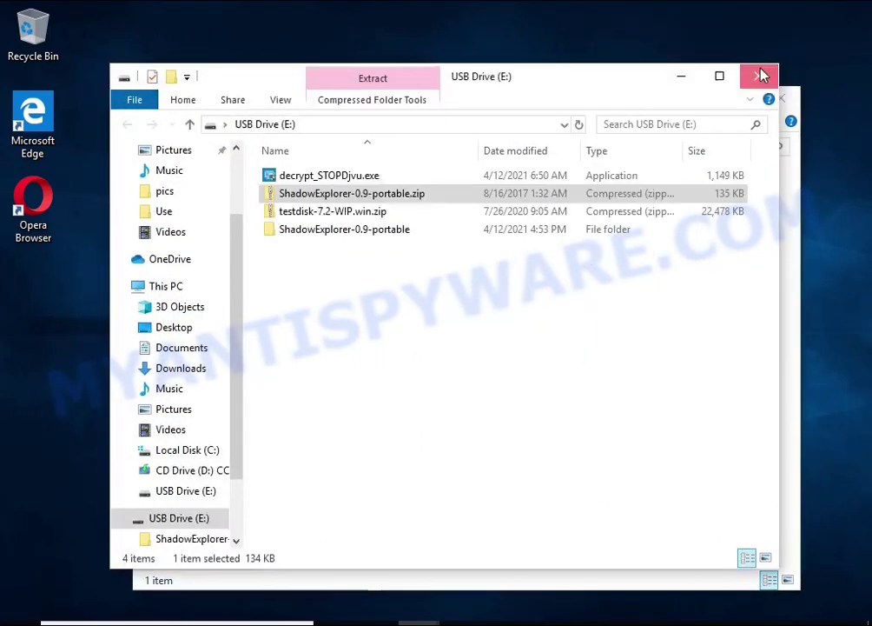
Run ShadowExplorerPortable.exe from the extracted ShadowExplorerPortable-0.9 folder, allowing it to make changes to the device.
double_click(460, 205)
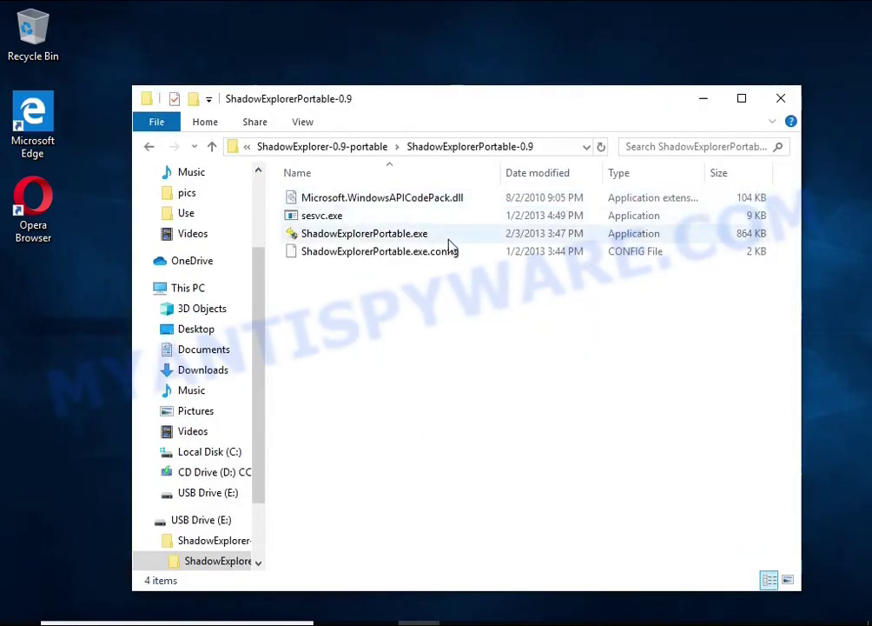
double_click(463, 238)
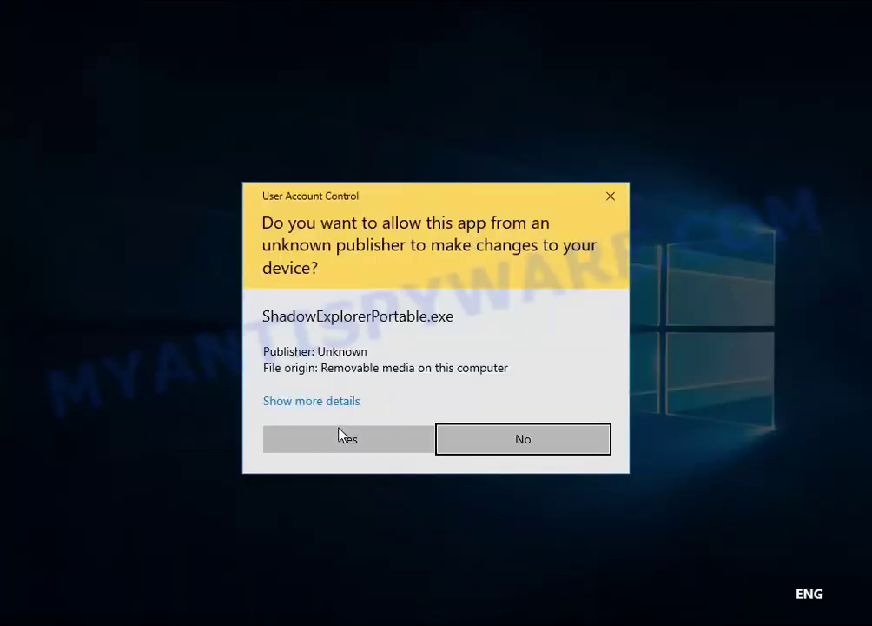
click(340, 434)
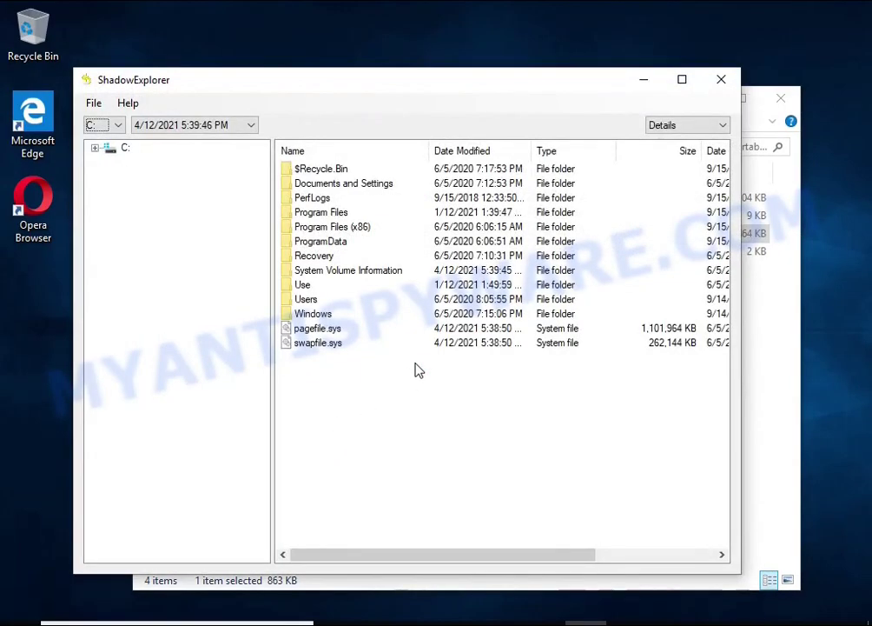
Select drive C: and its shadow copy dated 4/12/2021 5:40:04 PM in ShadowExplorer.
click(118, 125)
click(106, 139)
click(174, 126)
click(179, 152)
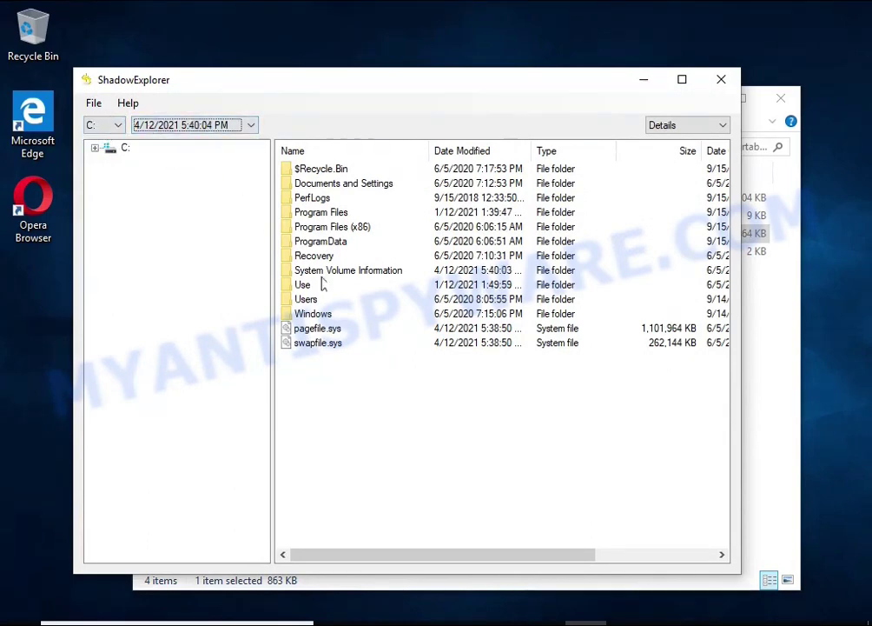
Open the Users\User10\Documents folder in the selected shadow copy.
double_click(308, 299)
double_click(295, 227)
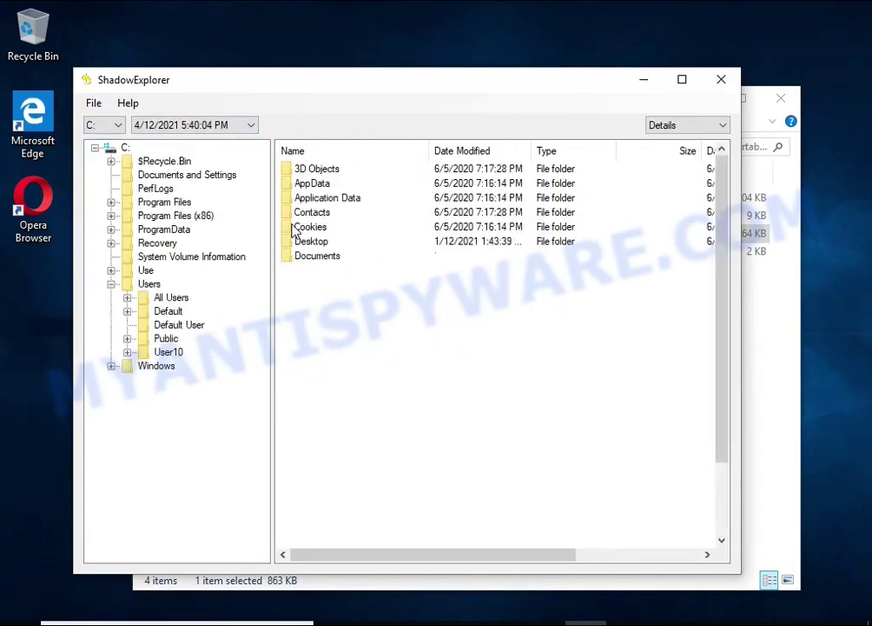
double_click(313, 257)
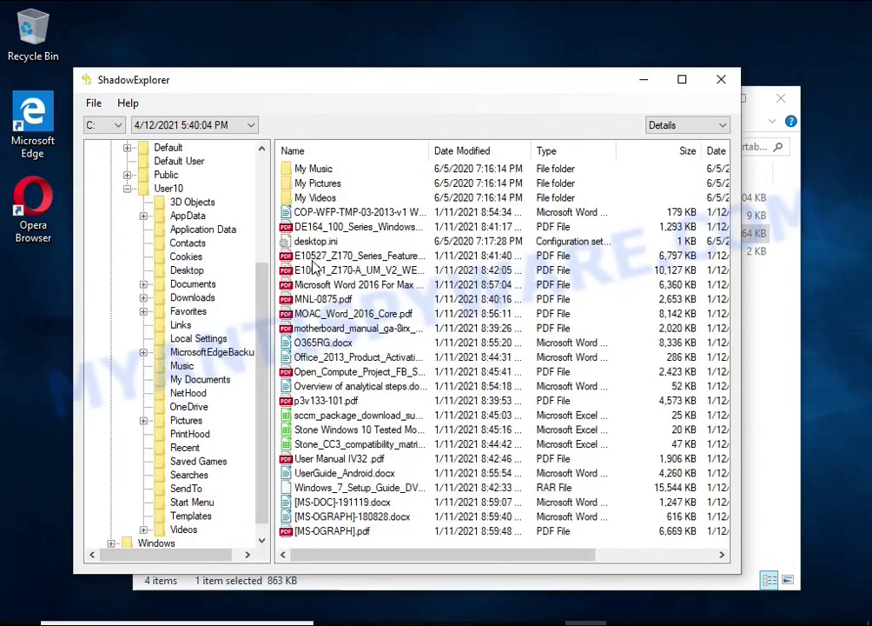
Export the "Microsoft Word 2016 For Max" PDF from the shadow copy's Documents folder to USB Drive (E:).
click(317, 285)
click(321, 328)
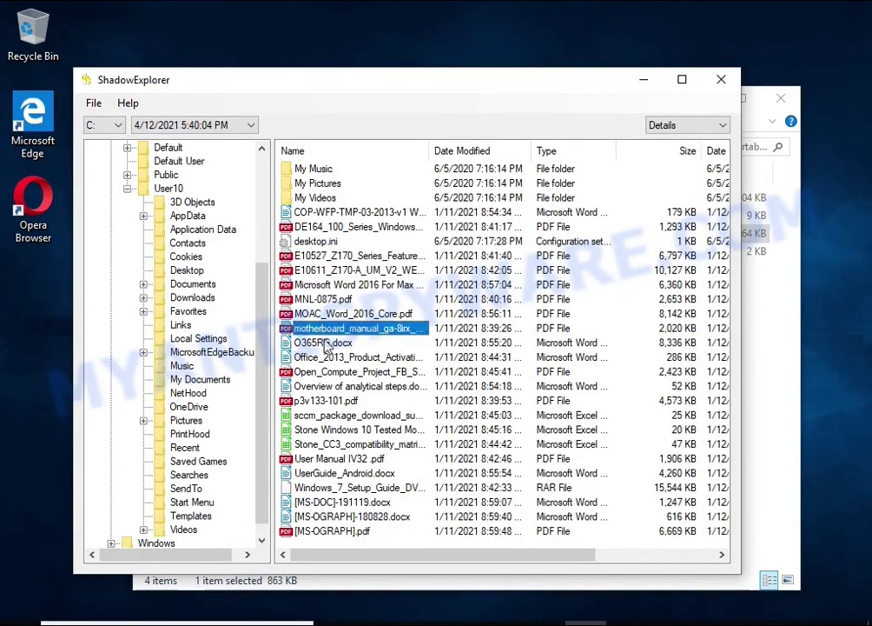
click(326, 342)
click(318, 299)
click(316, 286)
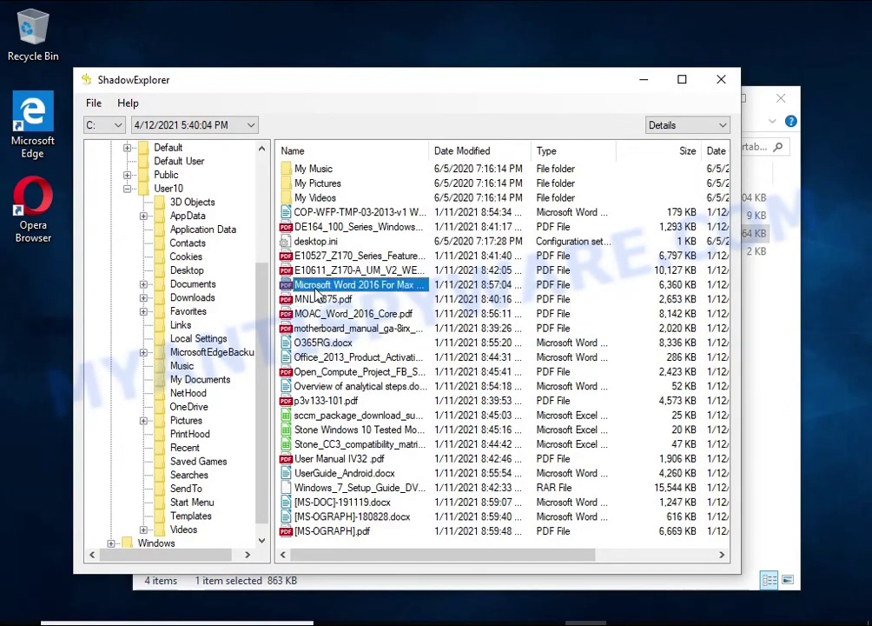
right_click(316, 280)
click(382, 293)
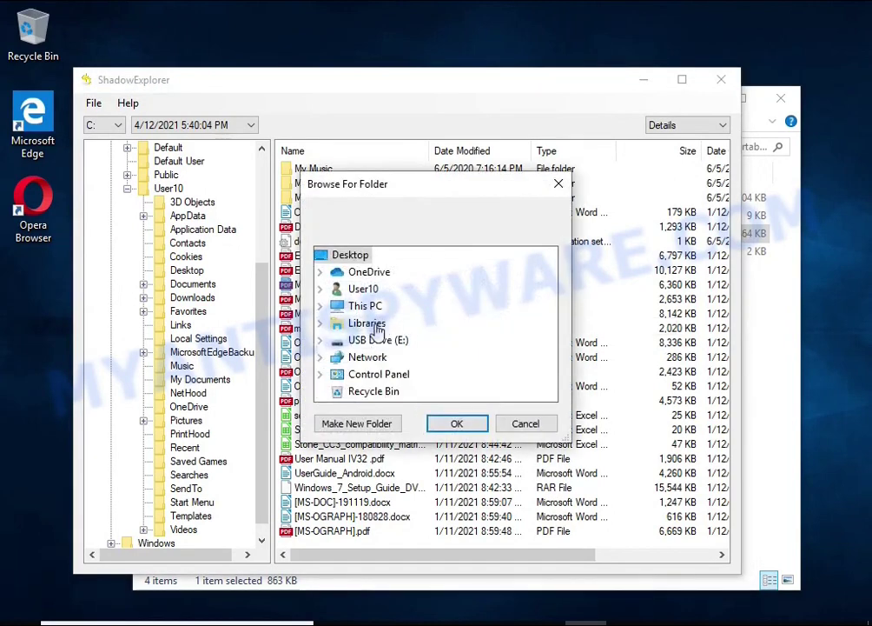
click(379, 340)
click(457, 422)
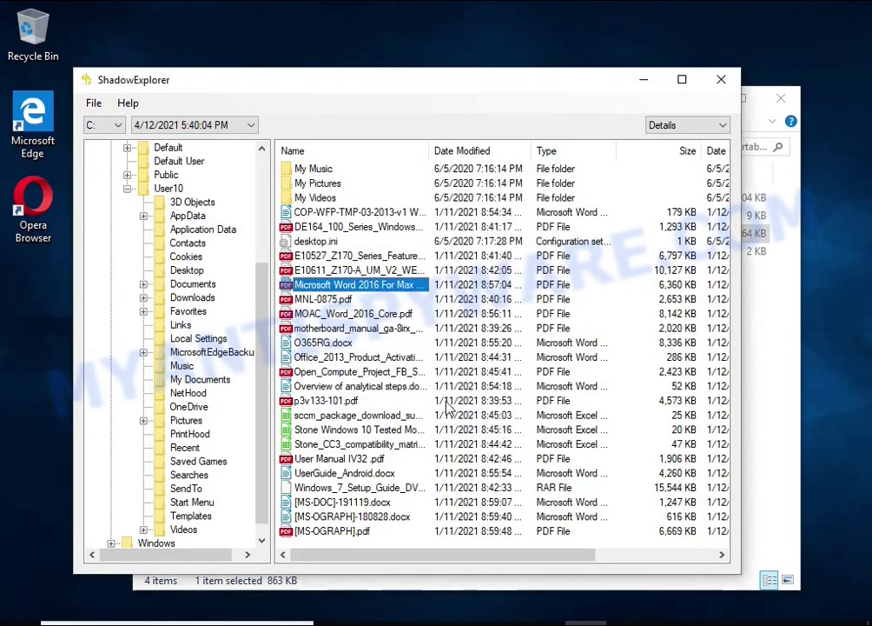
Export UserGuide_Android.docx from the shadow copy's Documents folder to USB Drive (E:).
click(324, 487)
click(323, 472)
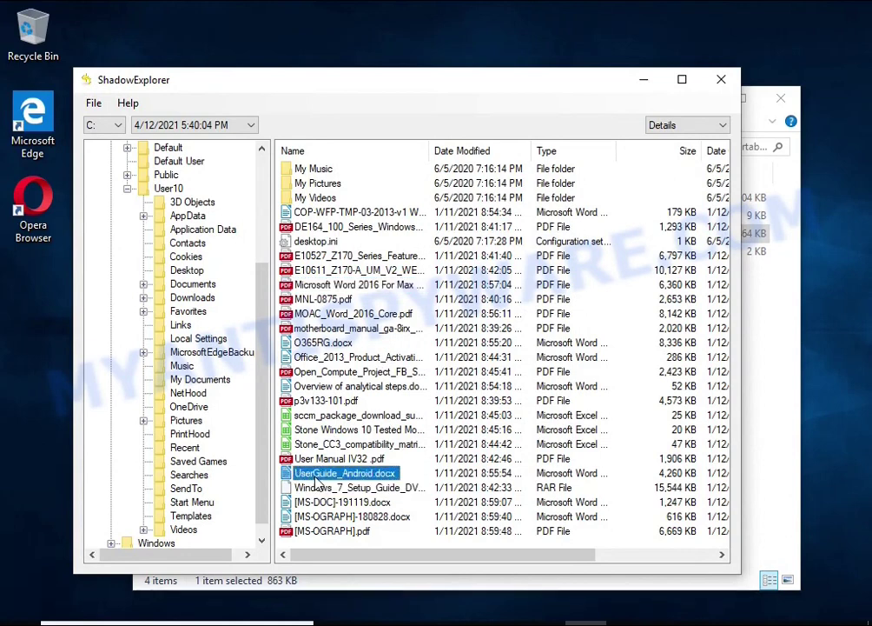
right_click(300, 474)
click(315, 487)
click(457, 423)
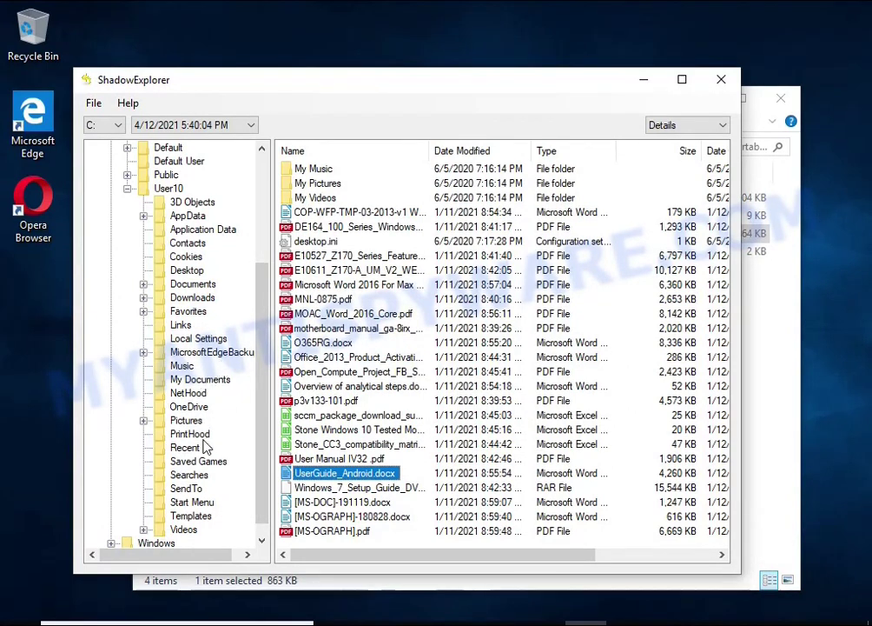
Open the shadow copy's Pictures folder and export Chrysanthemum.jpg to USB Drive (E:).
click(186, 420)
click(312, 271)
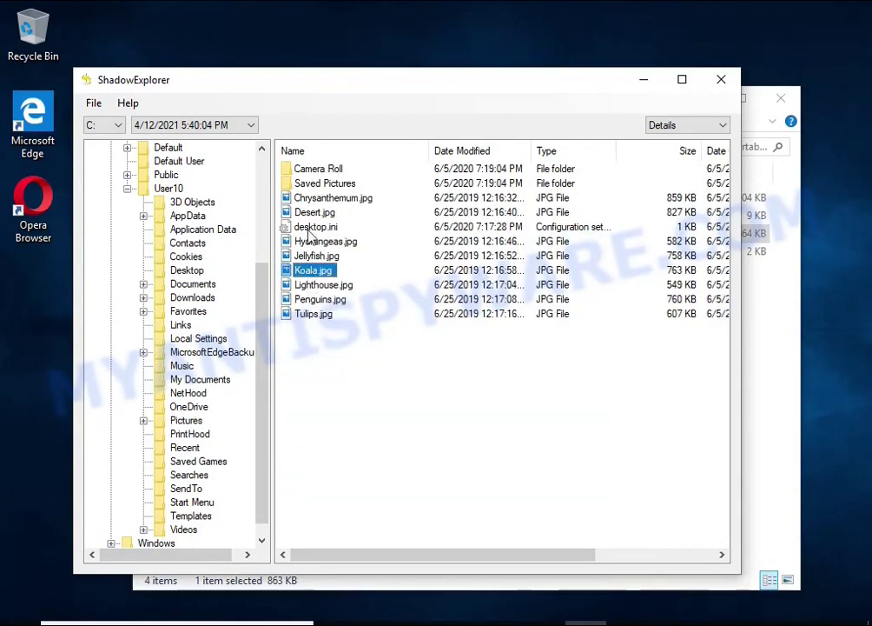
click(333, 198)
right_click(327, 201)
click(351, 212)
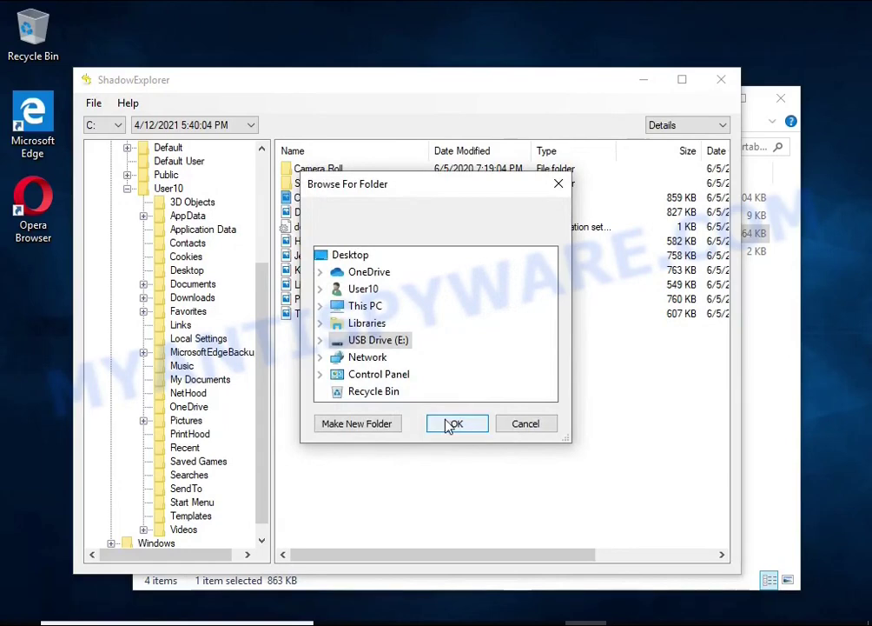
click(450, 425)
Export Desert.jpg from the shadow copy's Pictures folder to USB Drive (E:), then close ShadowExplorer.
right_click(295, 216)
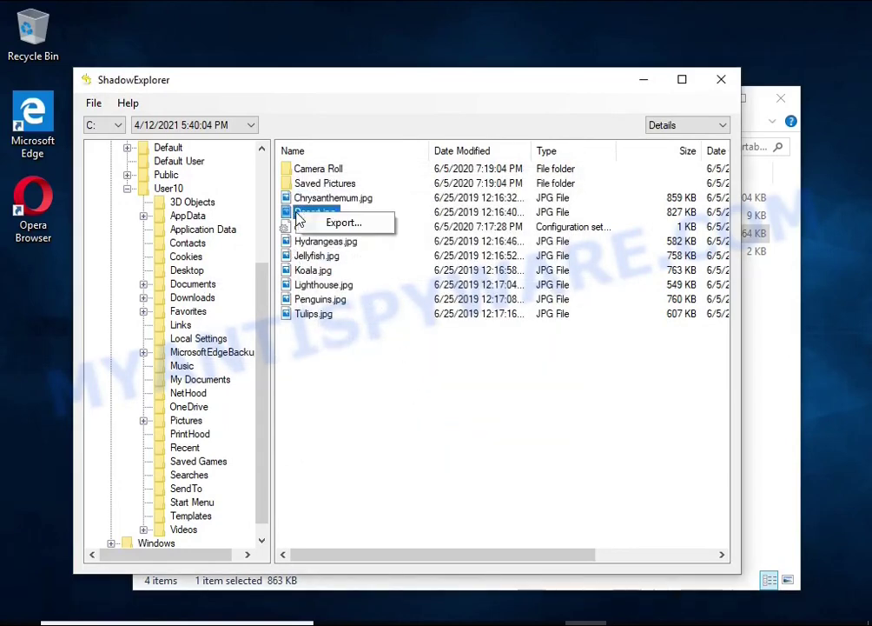
click(341, 226)
click(449, 425)
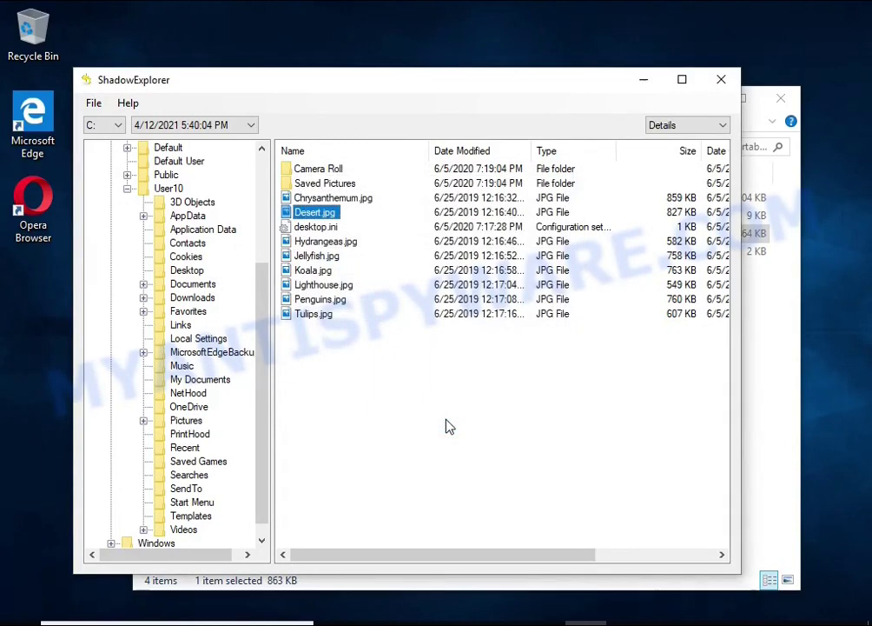
click(720, 80)
Open USB Drive (E:) and check the recovered UserGuide_Android.docx by opening it and paging through its contents.
click(202, 519)
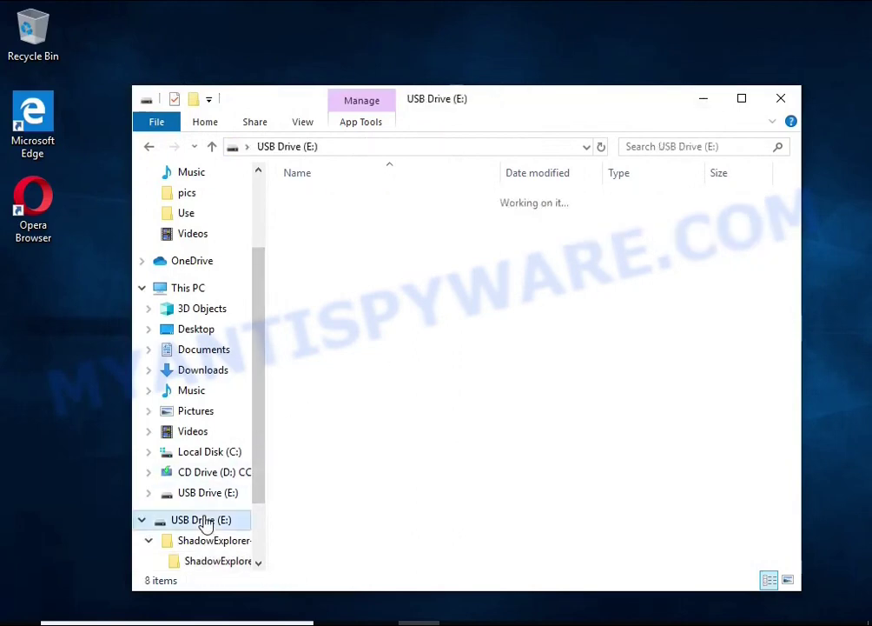
click(363, 217)
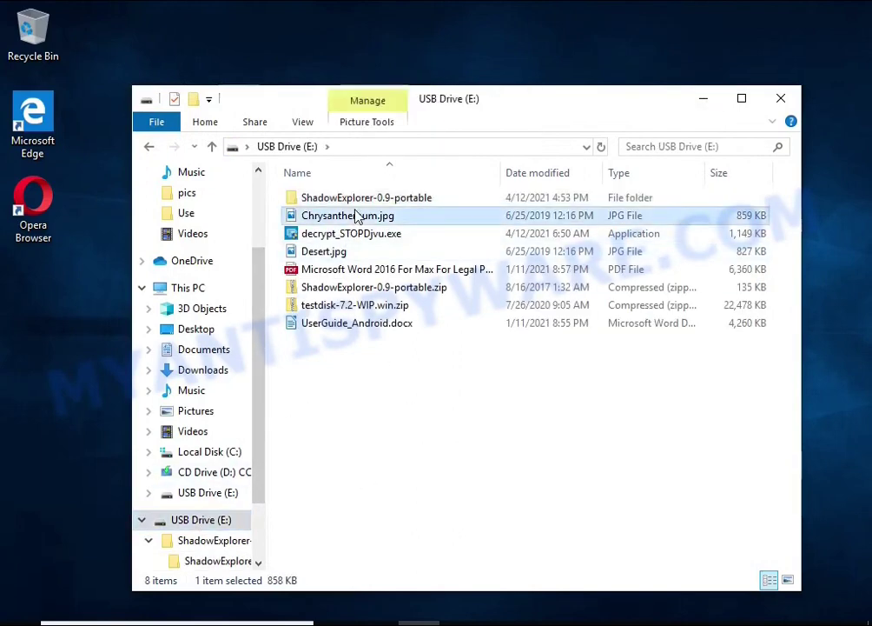
click(369, 252)
click(374, 270)
double_click(377, 327)
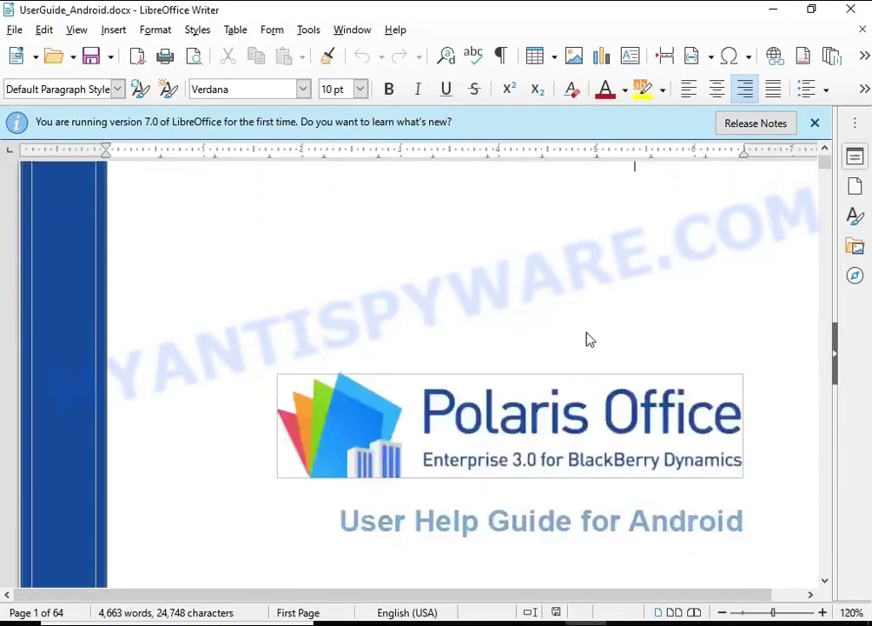
scroll(584, 326, down, 8)
scroll(551, 317, down, 8)
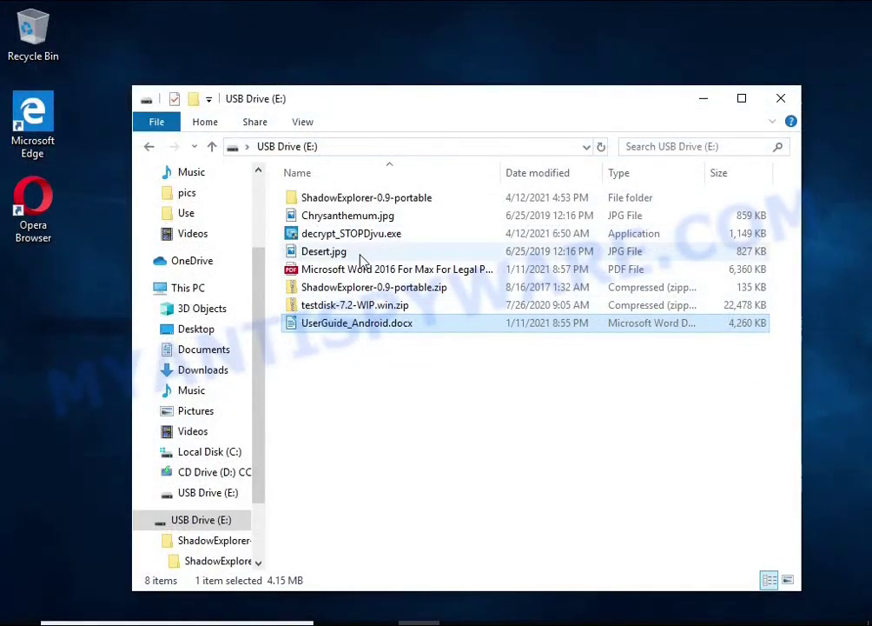
Open the recovered "Microsoft Word 2016 For Max" PDF from USB Drive (E:) and look through its pages.
click(363, 273)
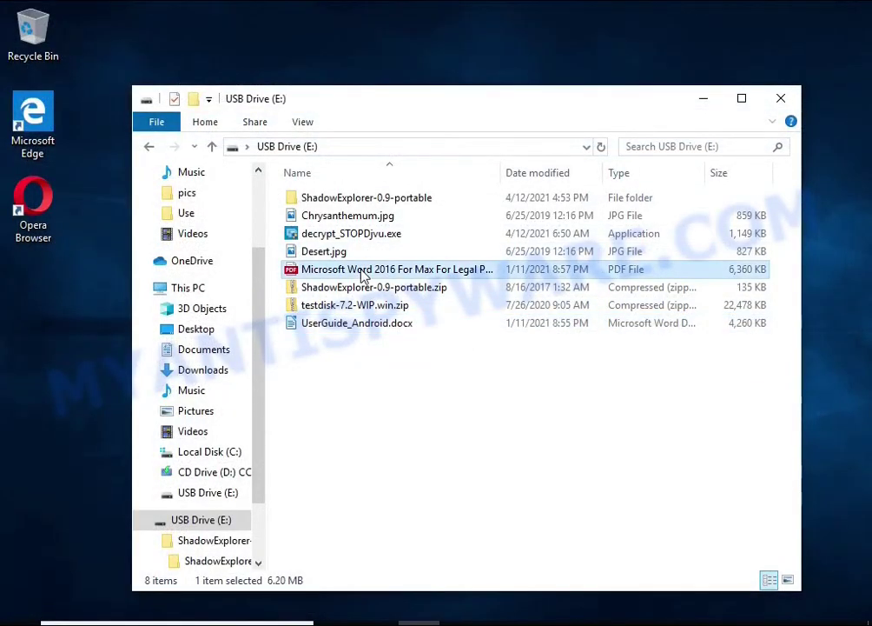
double_click(364, 274)
scroll(426, 287, down, 5)
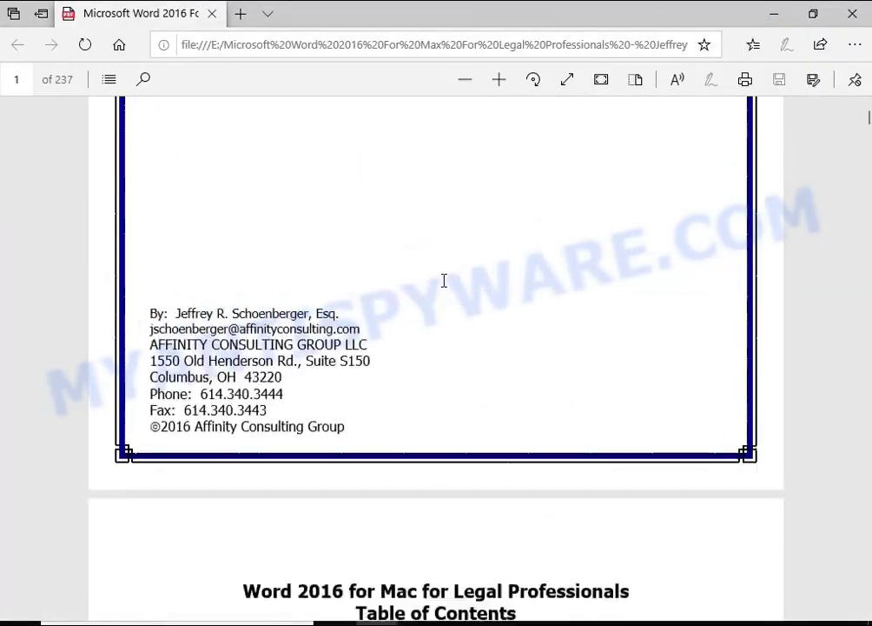
scroll(444, 280, down, 10)
click(773, 14)
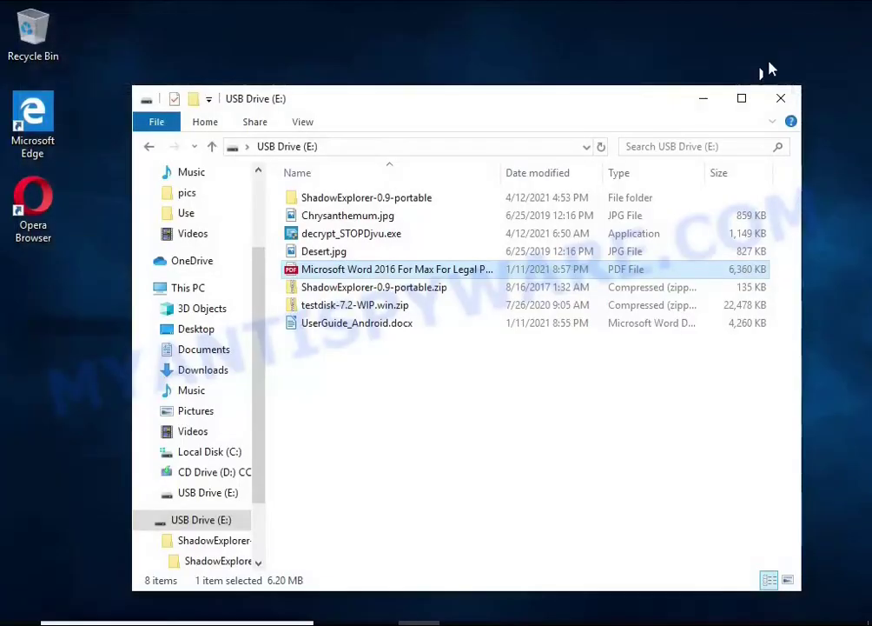
View the recovered Desert.jpg and Chrysanthemum.jpg from USB Drive (E:), then close the drive's window.
double_click(369, 252)
double_click(371, 274)
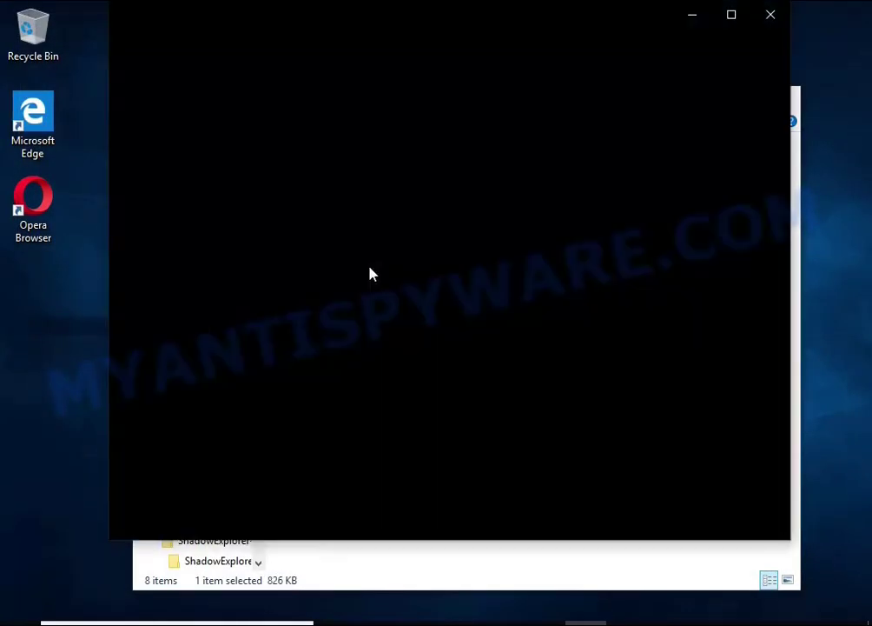
click(768, 32)
double_click(332, 329)
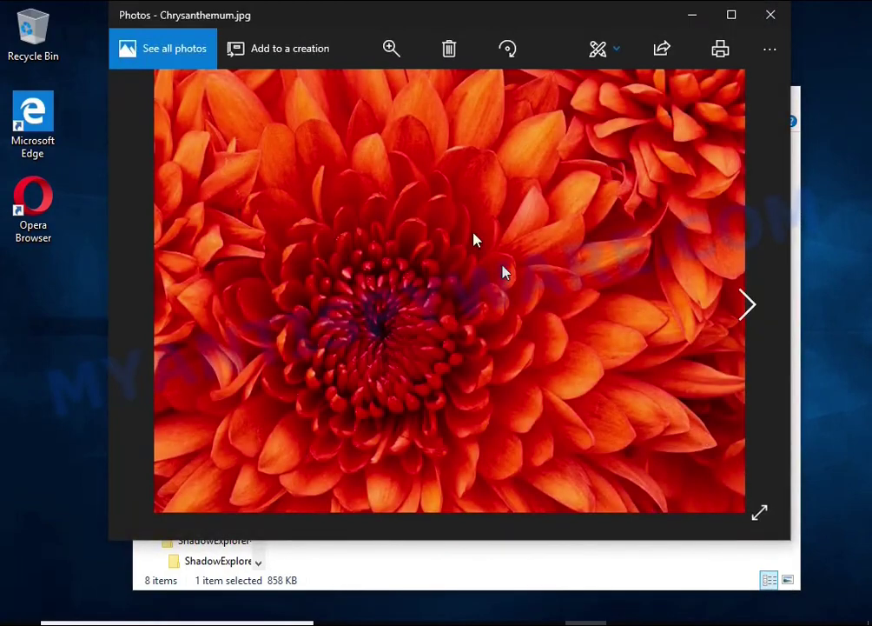
click(770, 15)
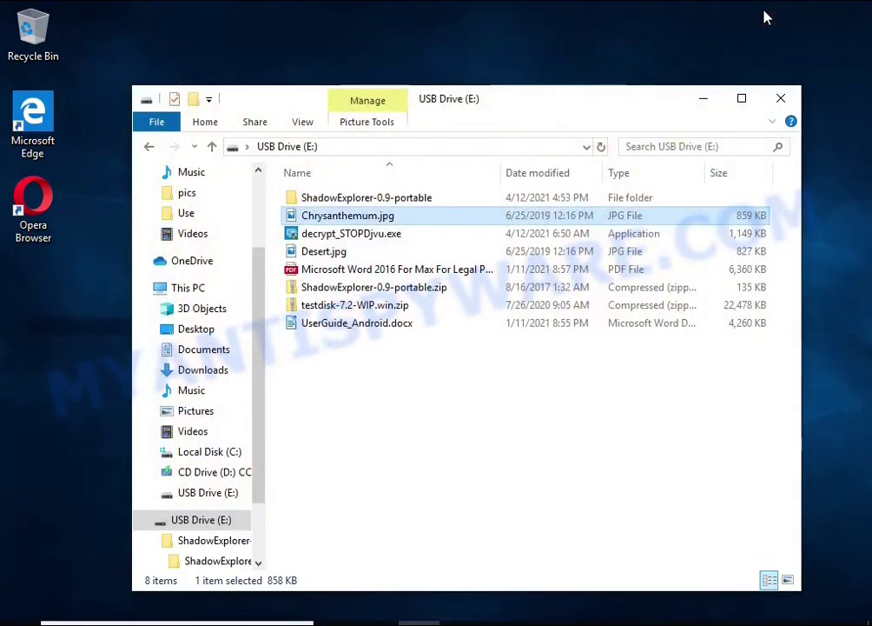
click(781, 98)
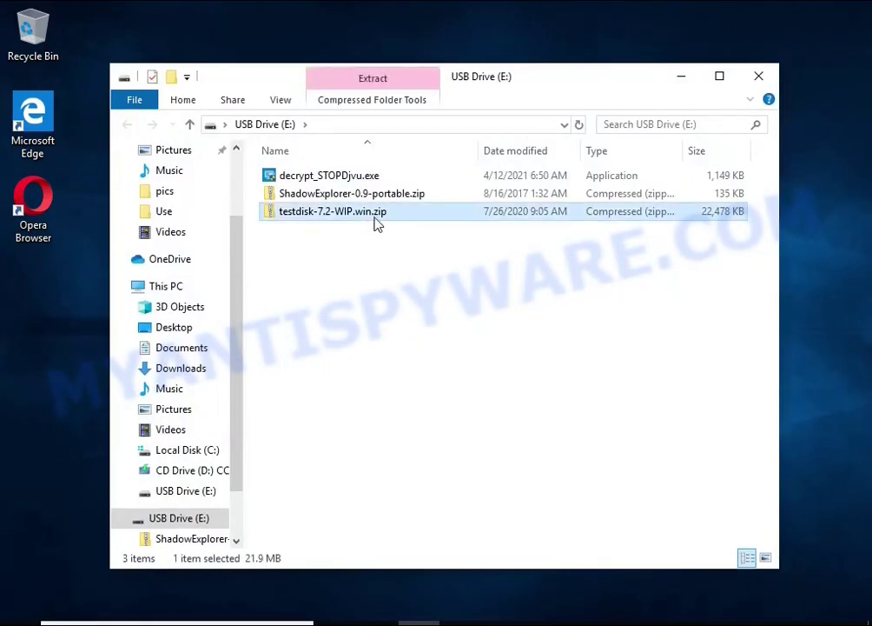
Extract testdisk-7.2-WIP.win.zip to E:\testdisk-7.2-WIP.win and close the original drive window.
right_click(398, 214)
click(566, 268)
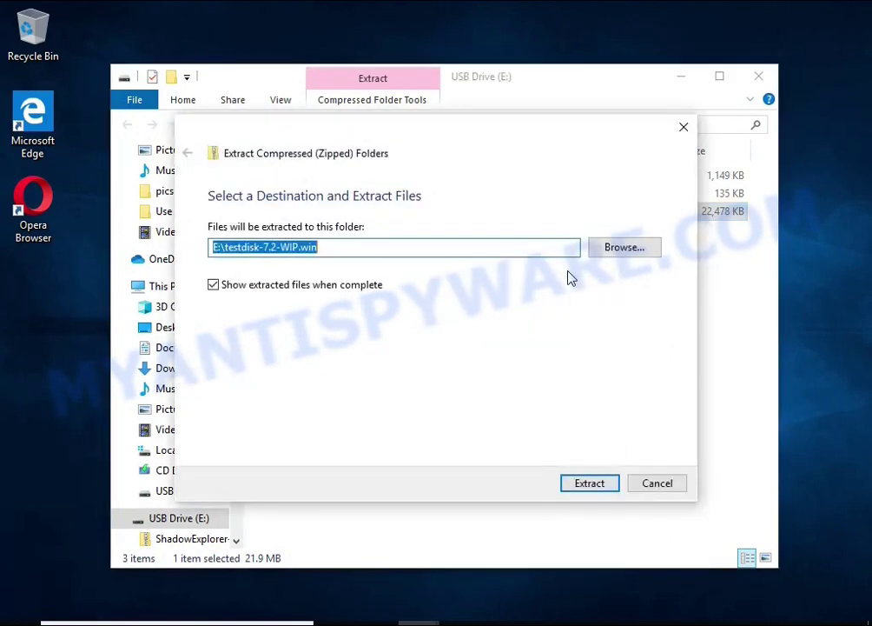
click(590, 483)
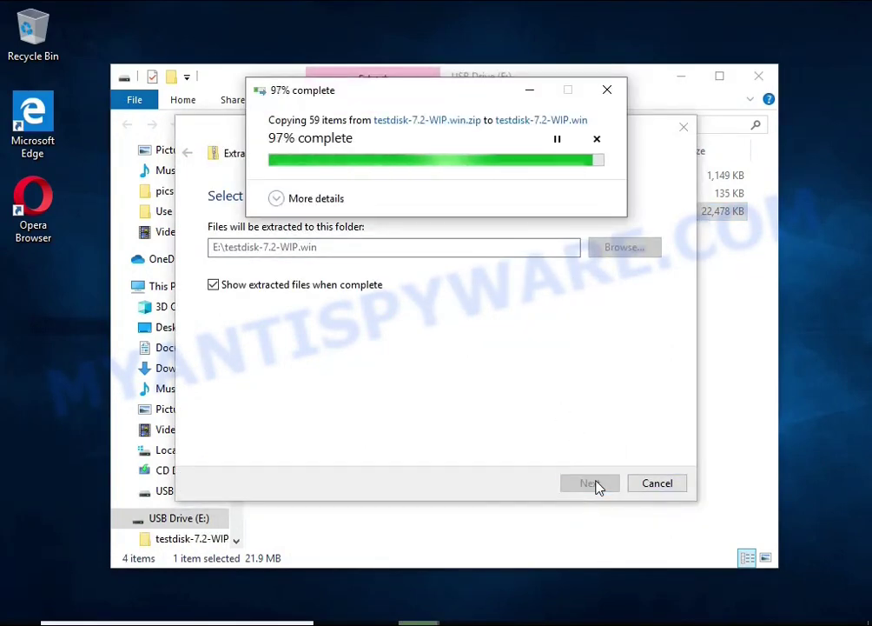
click(759, 76)
Launch QPhotoRec from the extracted testdisk-7.2-WIP folder and restore its maximized window to a smaller size.
double_click(404, 205)
scroll(422, 275, down, 7)
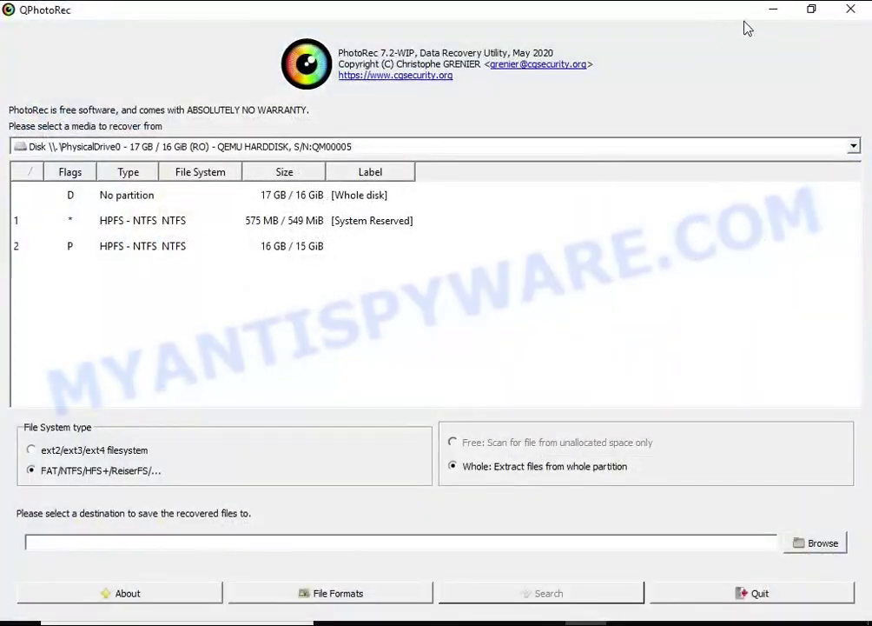
click(807, 12)
click(775, 29)
drag(428, 100, 468, 91)
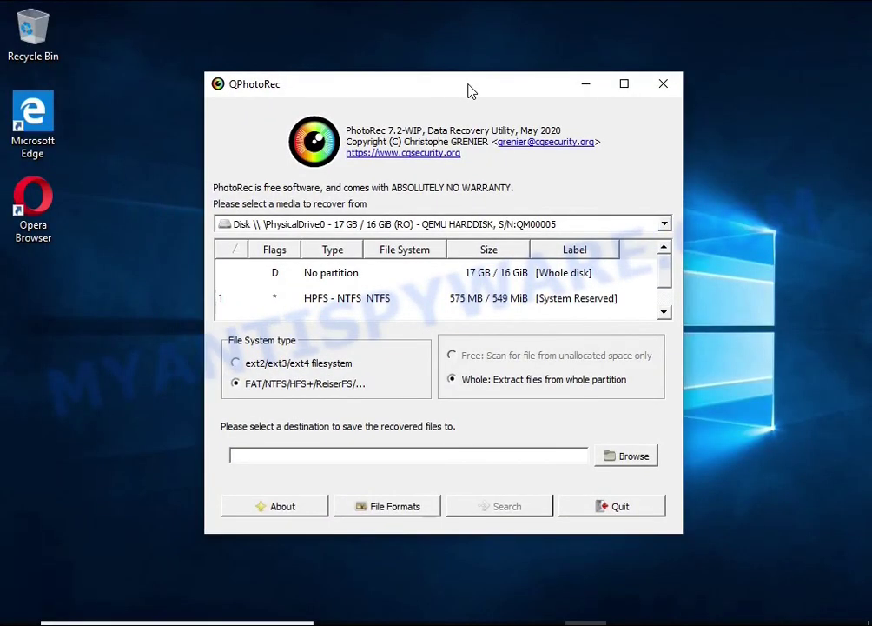
Choose the PhysicalDrive0 disk as recovery media and select its 16 GB NTFS partition.
click(367, 224)
click(363, 240)
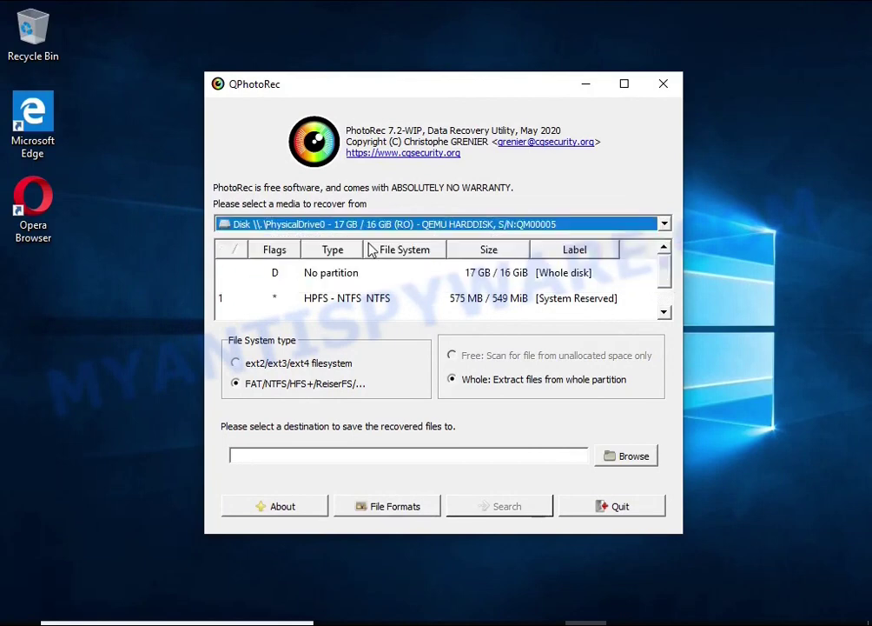
scroll(365, 299, down, 1)
click(508, 309)
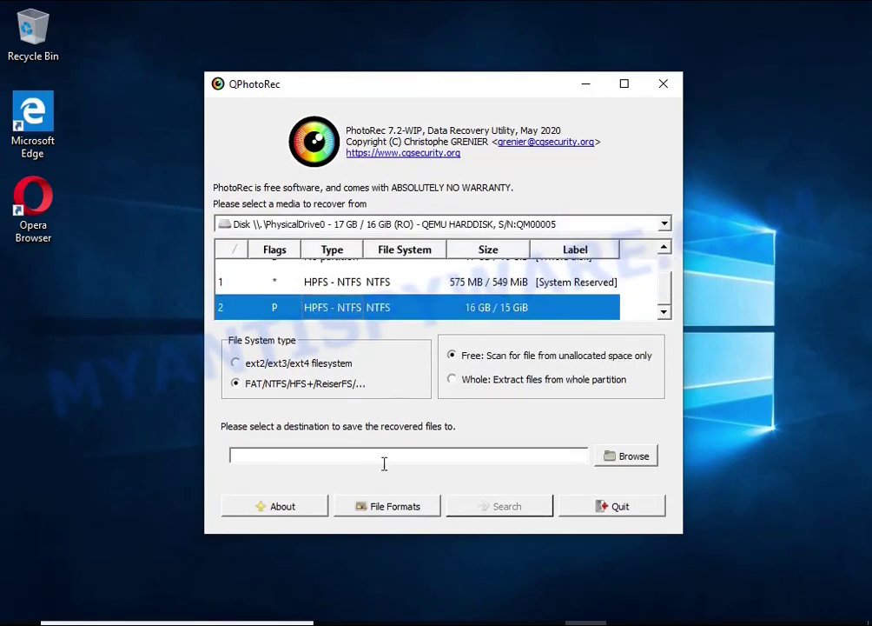
Clear all file formats selected for recovery and enable the doc Microsoft Office Document format.
click(373, 510)
click(359, 396)
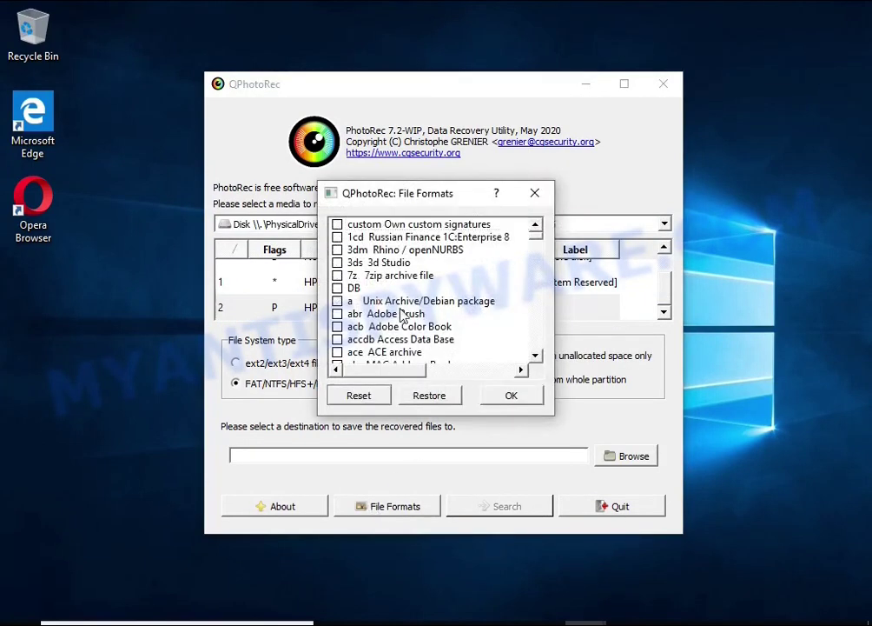
scroll(395, 304, down, 15)
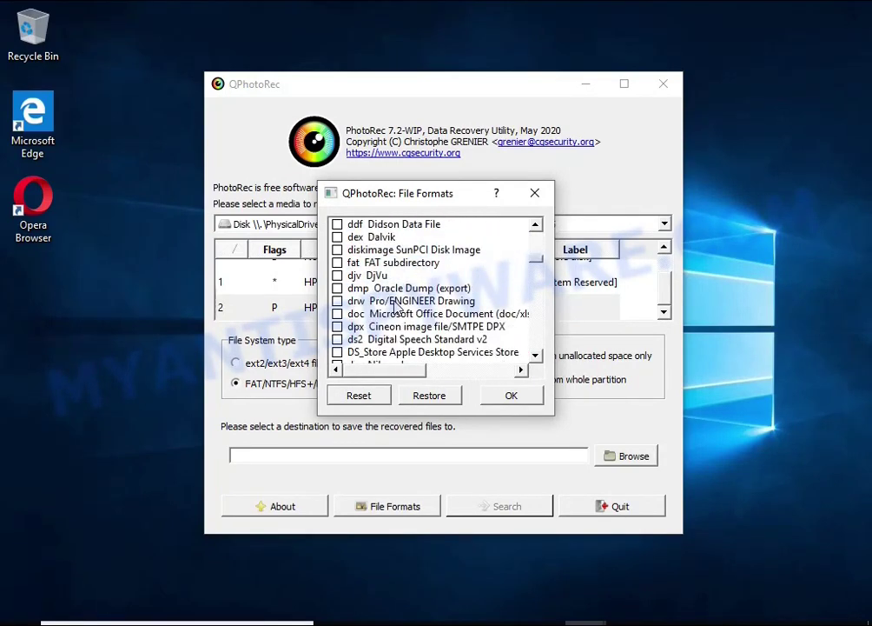
scroll(396, 304, down, 1)
click(398, 275)
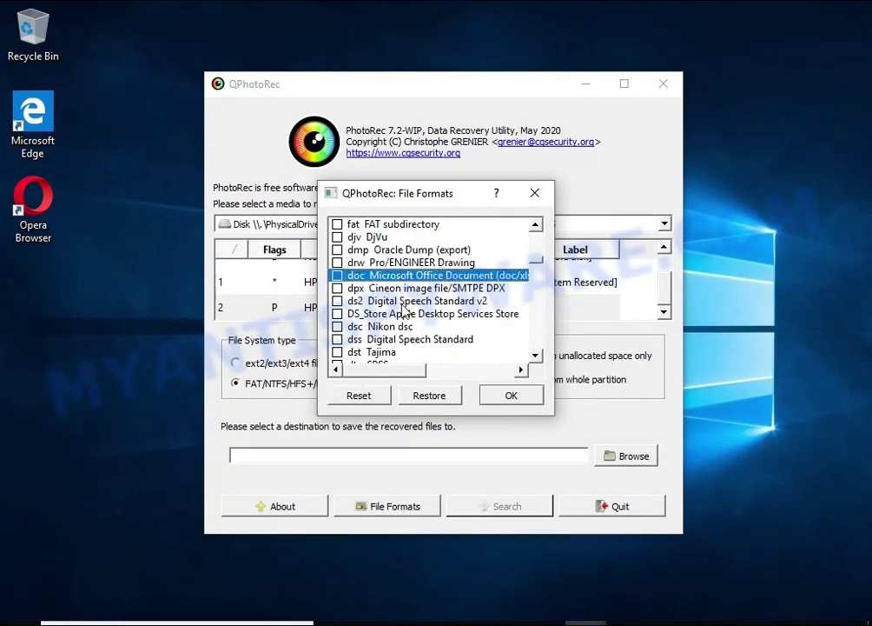
drag(404, 376, 338, 371)
Enable the jpg picture and pdf Portable Document Format file types for recovery.
scroll(412, 314, down, 7)
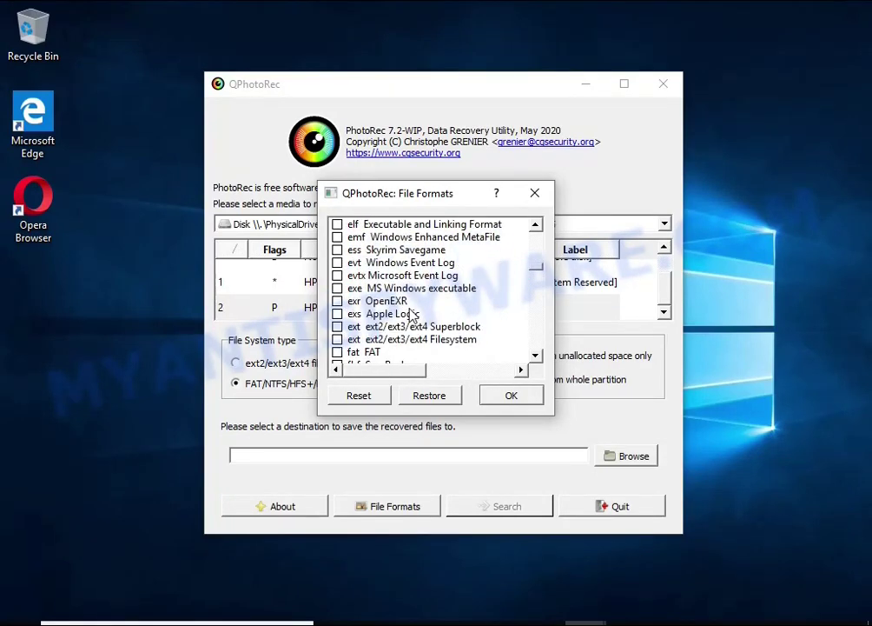
scroll(412, 315, down, 20)
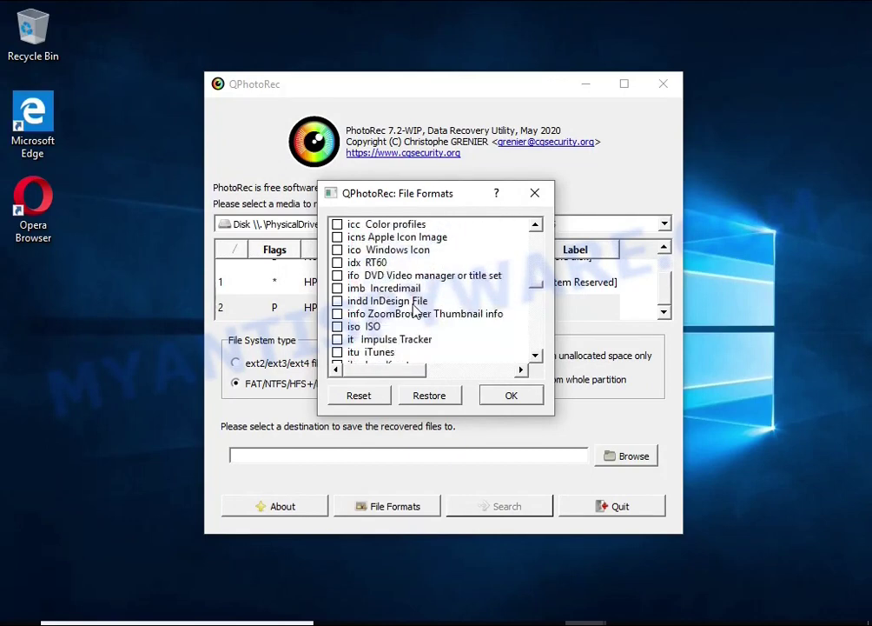
scroll(415, 310, down, 1)
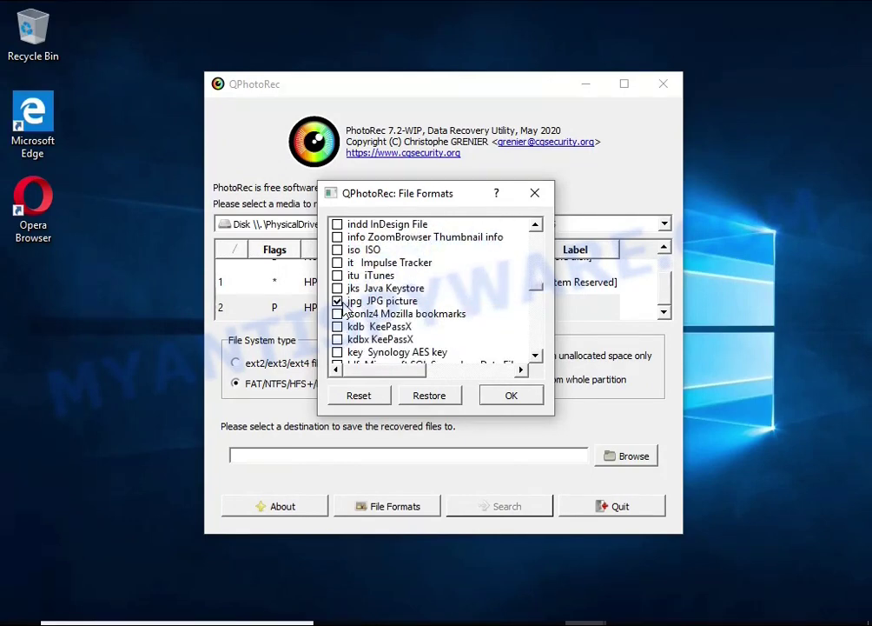
scroll(426, 308, down, 20)
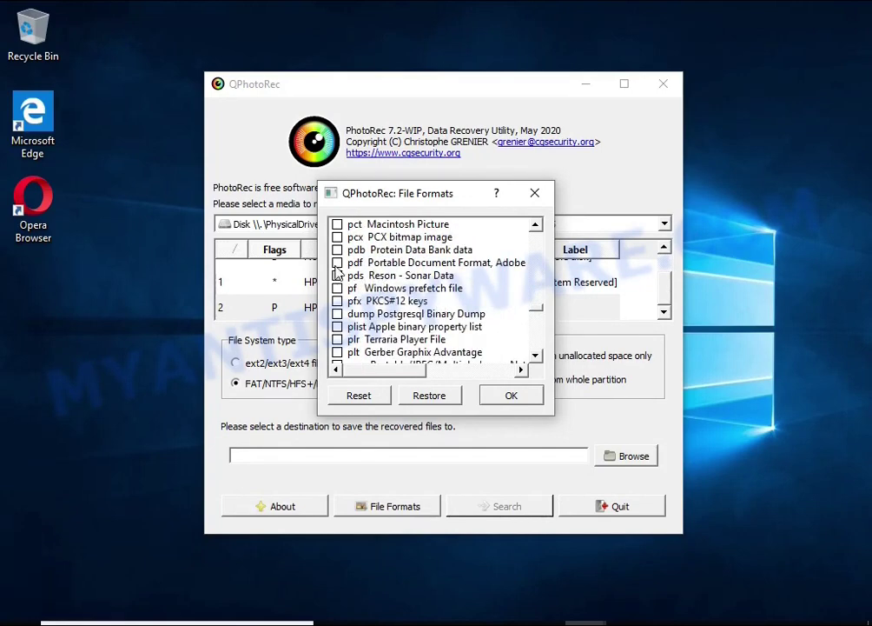
Enable the zip archive format for recovery and confirm the file format selection.
scroll(377, 270, down, 20)
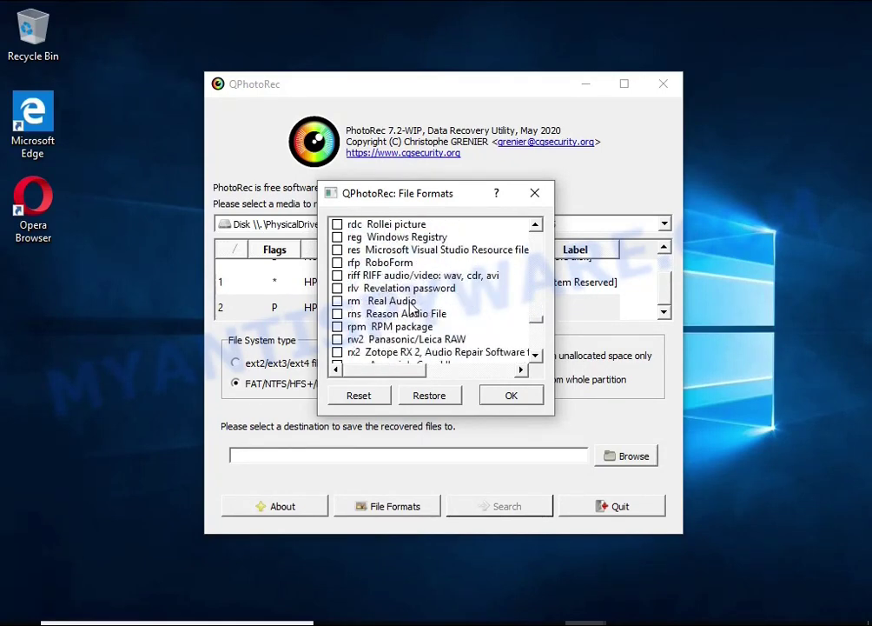
scroll(405, 299, down, 5)
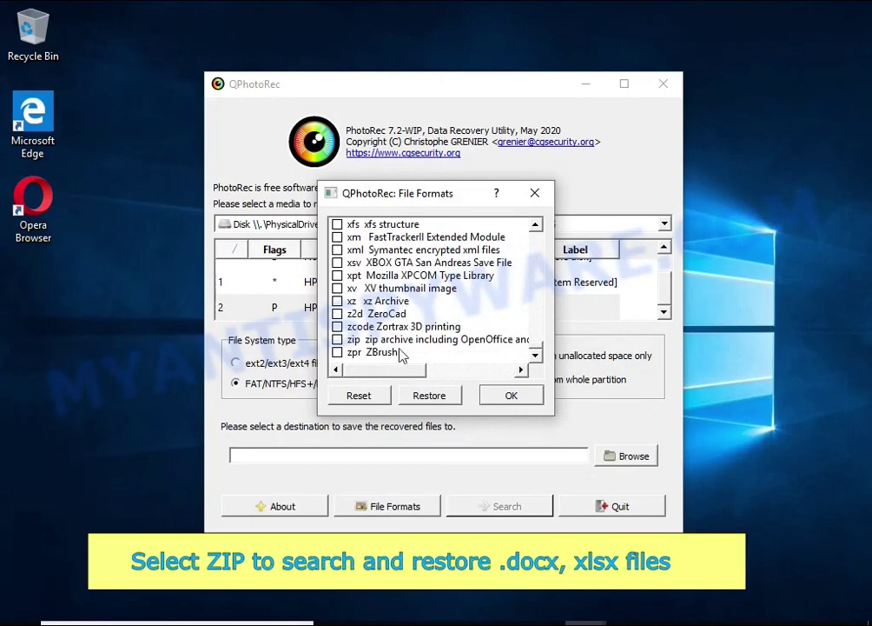
drag(388, 369, 353, 379)
click(339, 340)
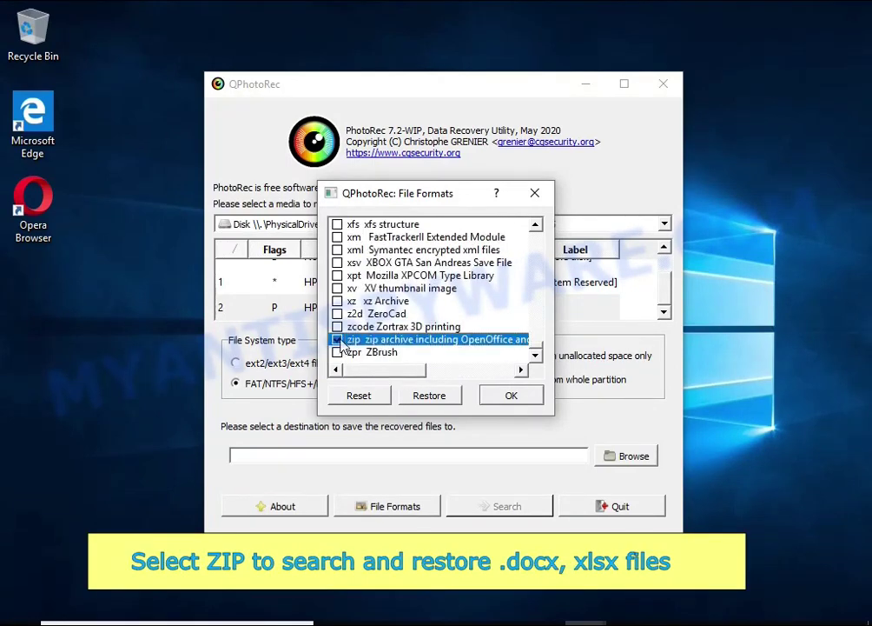
click(511, 396)
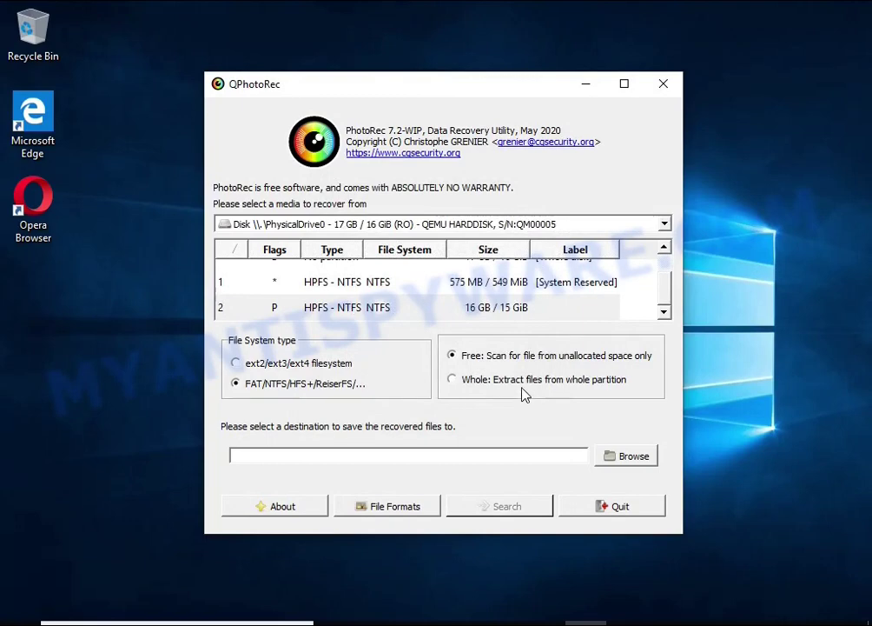
Set USB Drive (E:) as the destination for recovered files and start the recovery search.
click(539, 380)
click(619, 459)
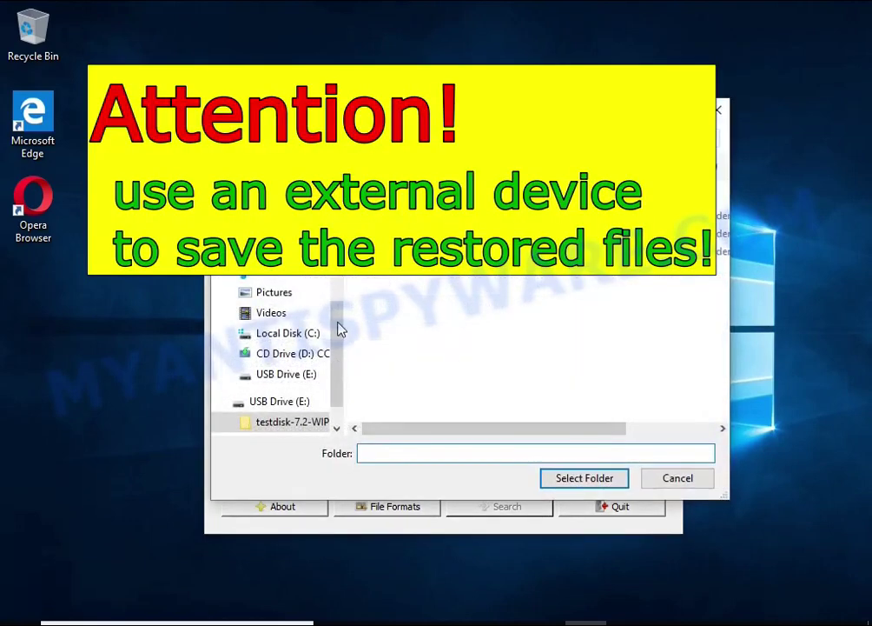
click(281, 402)
click(563, 478)
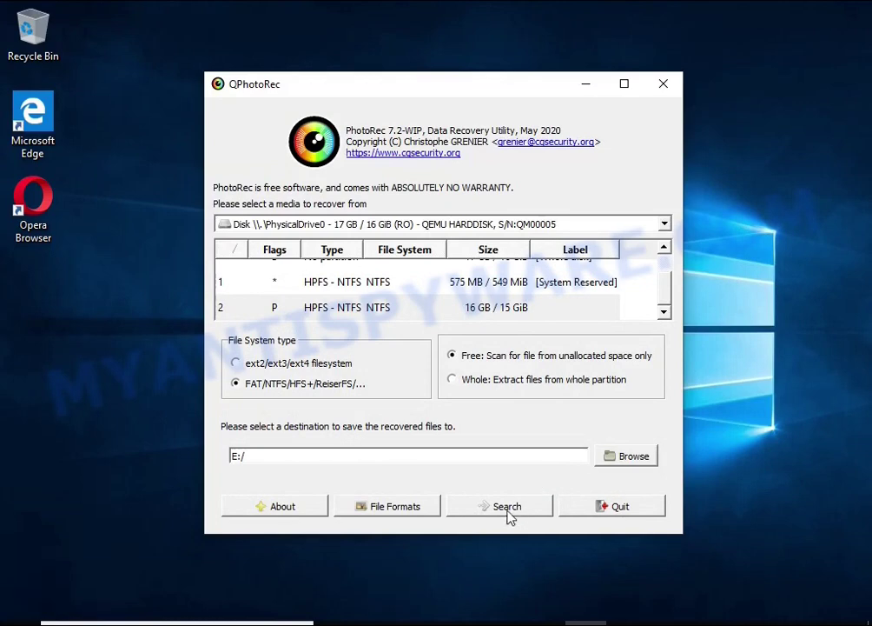
click(509, 507)
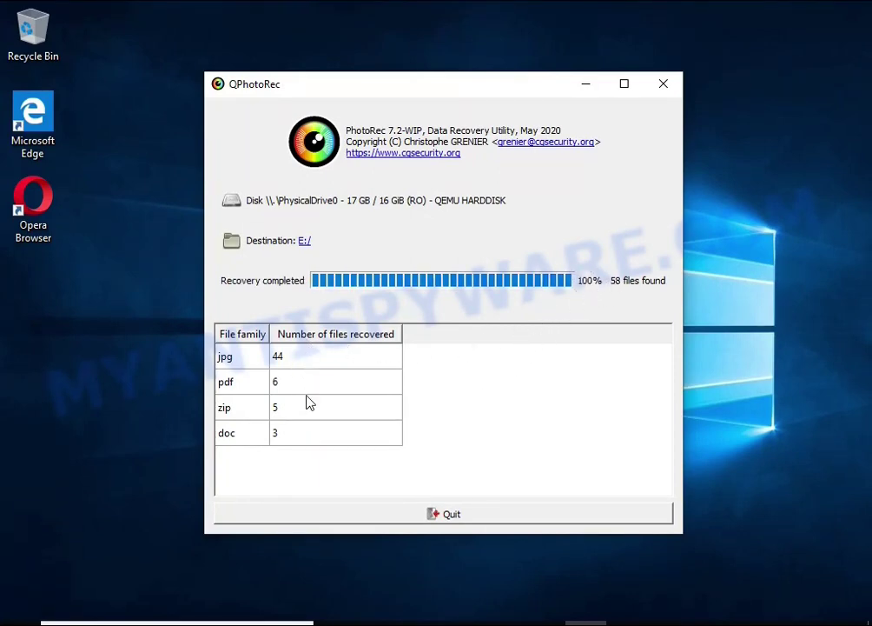
Quit QPhotoRec and open the recup_dir.1 folder on USB Drive (E:) in File Explorer.
click(469, 514)
click(415, 614)
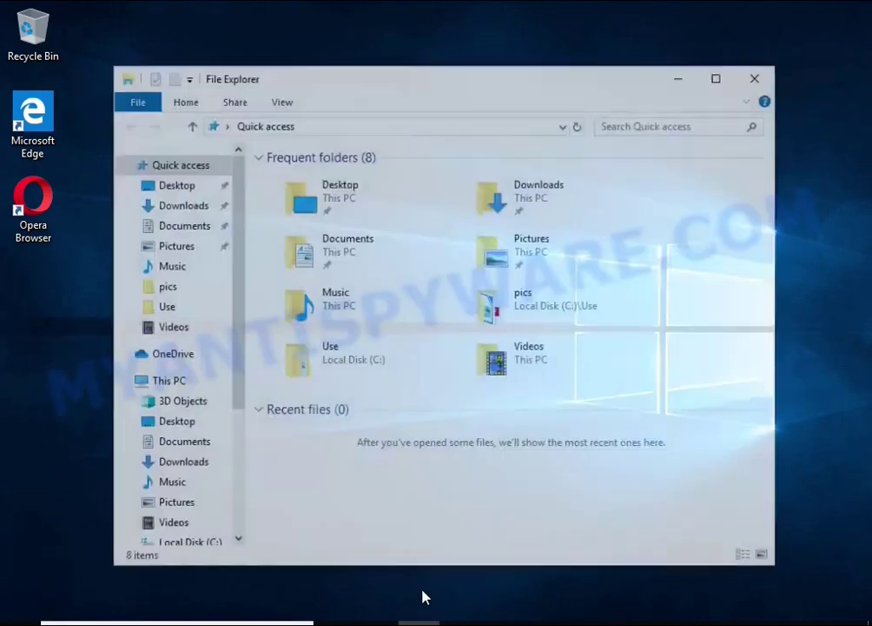
scroll(174, 478, down, 2)
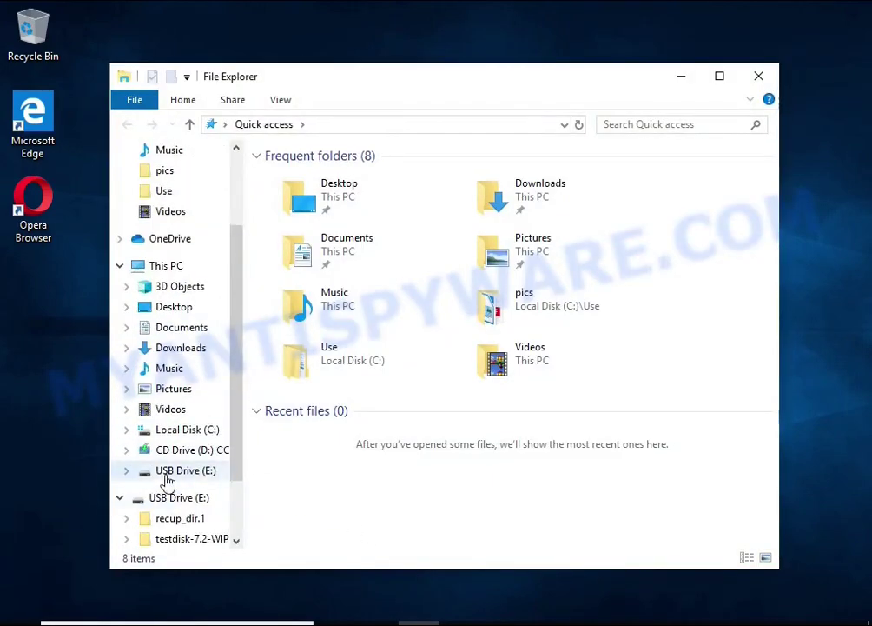
click(179, 470)
click(315, 182)
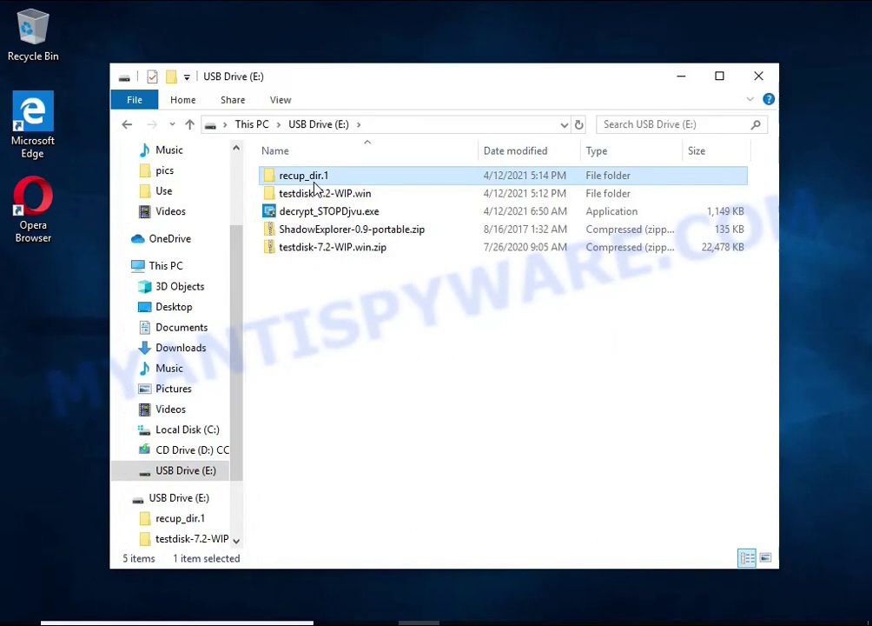
double_click(315, 182)
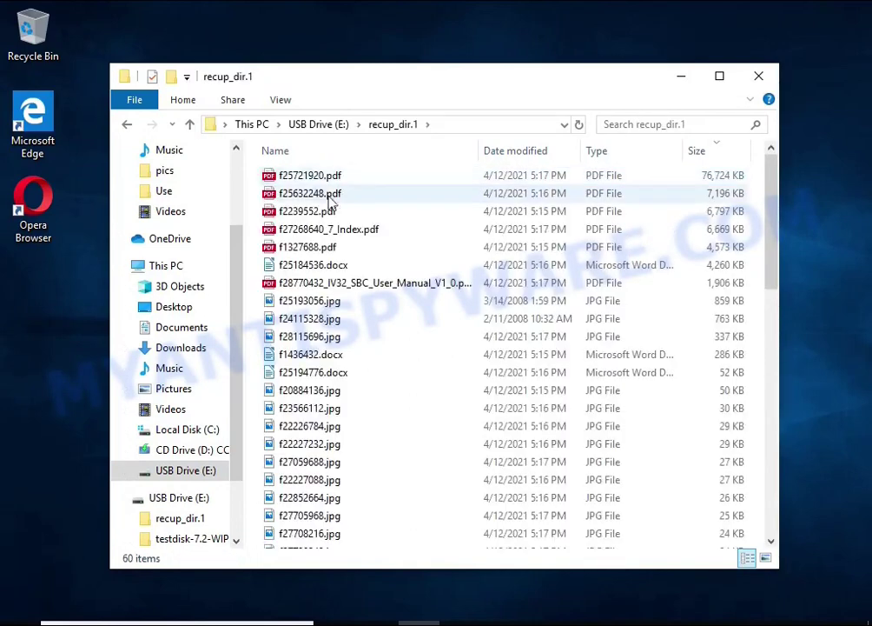
Sort the recovered files by size, largest first, and check the contents of the f28770432_IV32_SBC_User_Manual_V1_0.pdf manual.
click(709, 156)
click(711, 158)
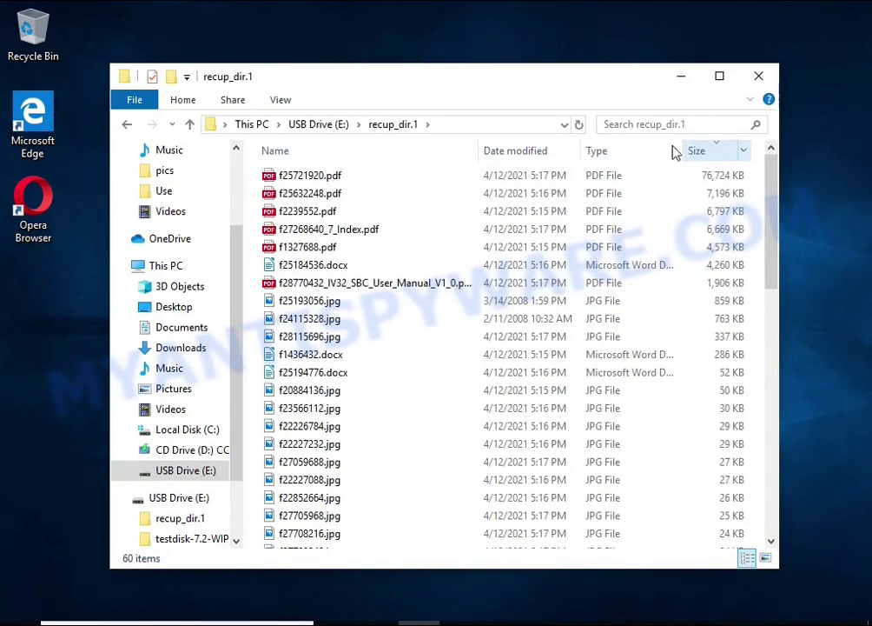
double_click(473, 282)
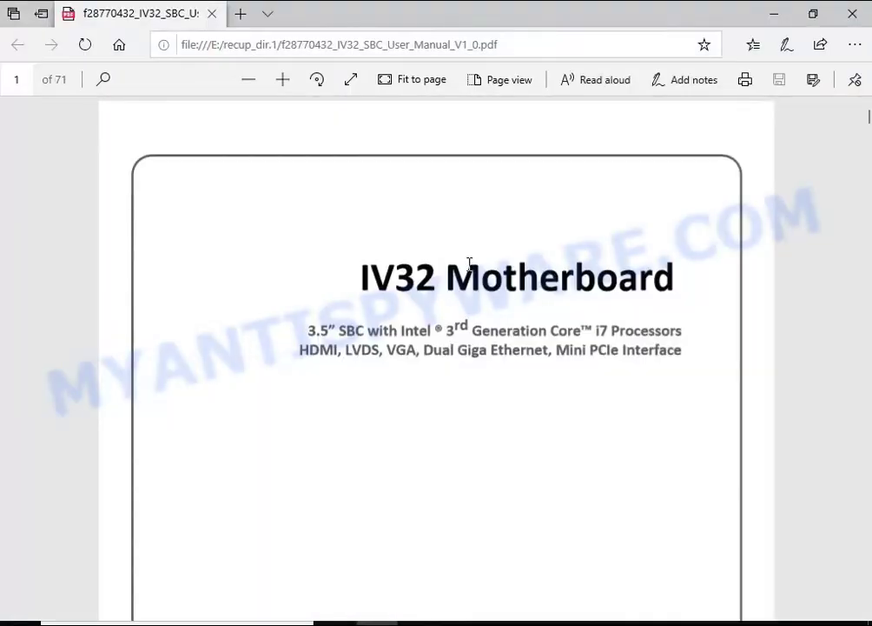
scroll(477, 278, down, 15)
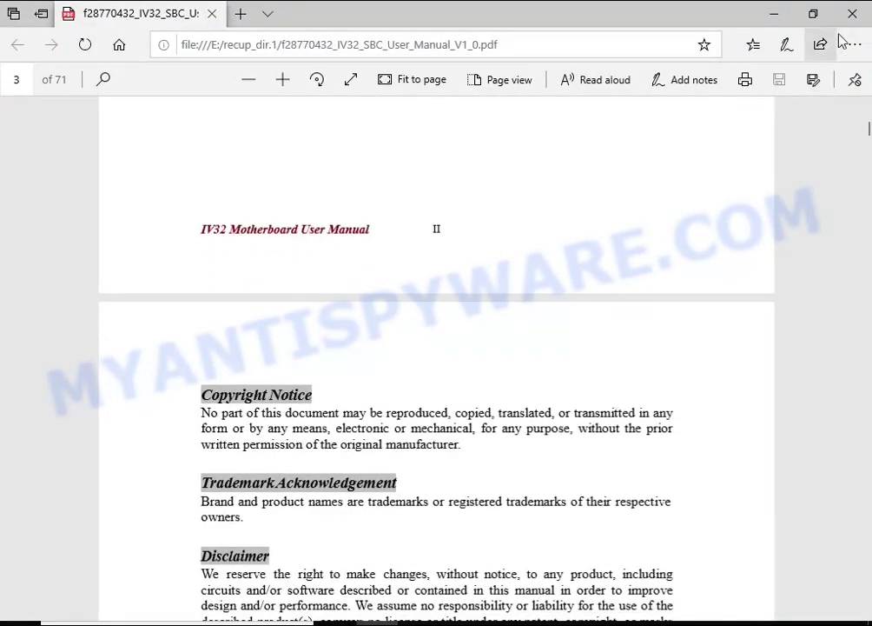
key(alt+F4)
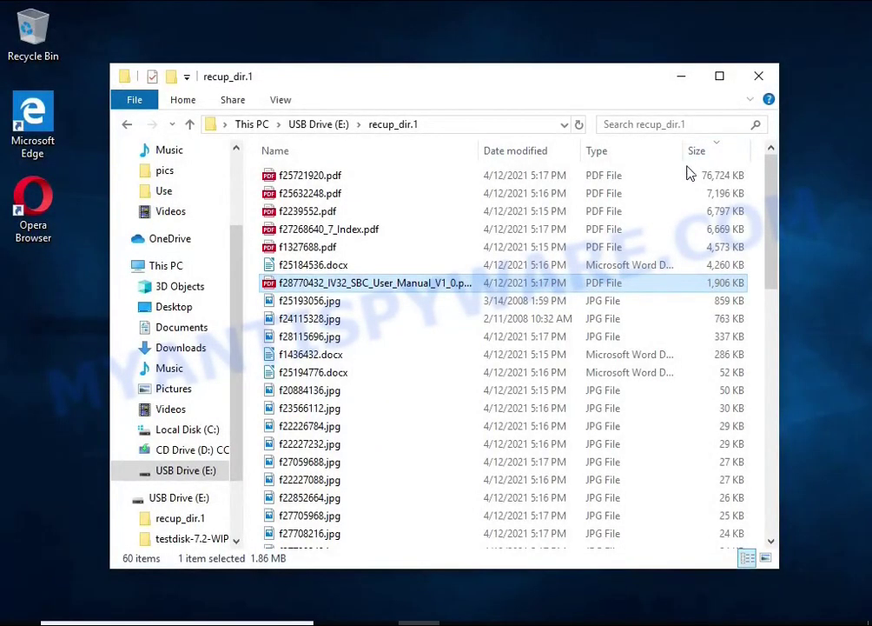
View the recovered pictures f25193056.jpg and f24115328.jpg one after the other, closing each.
double_click(387, 304)
click(769, 16)
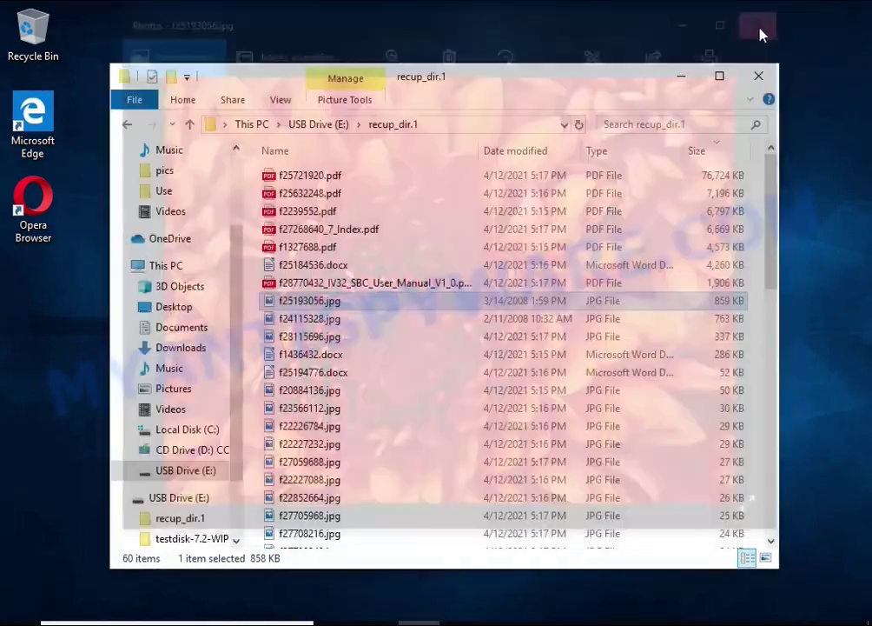
double_click(353, 321)
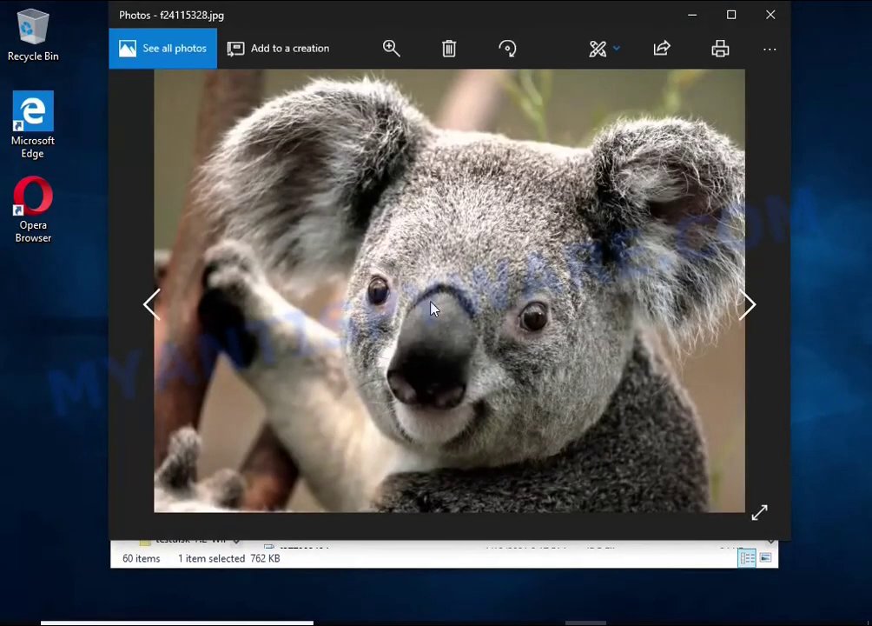
click(769, 16)
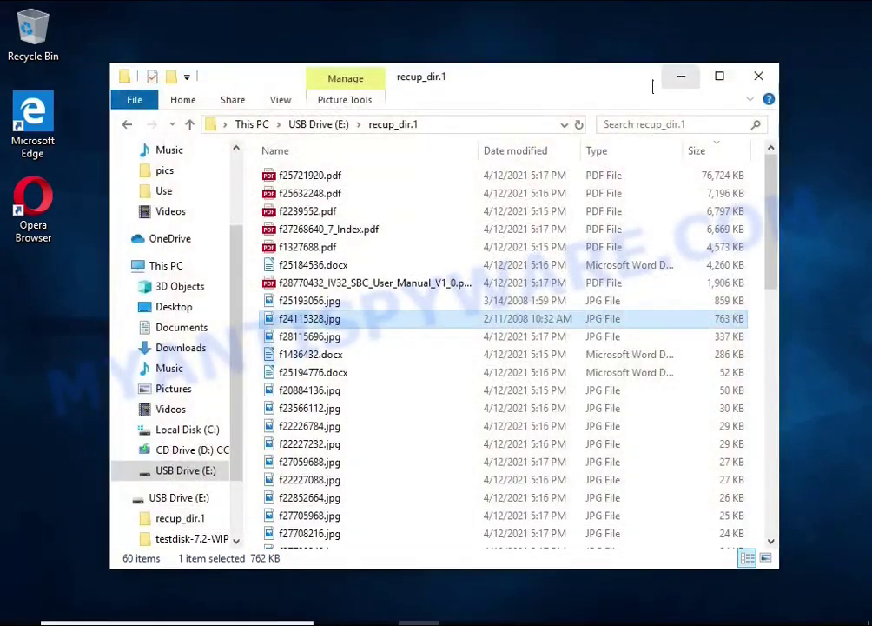
Open the recovered document f1436432.docx, dismiss the Tip of the Day, look through its text and close it.
double_click(368, 353)
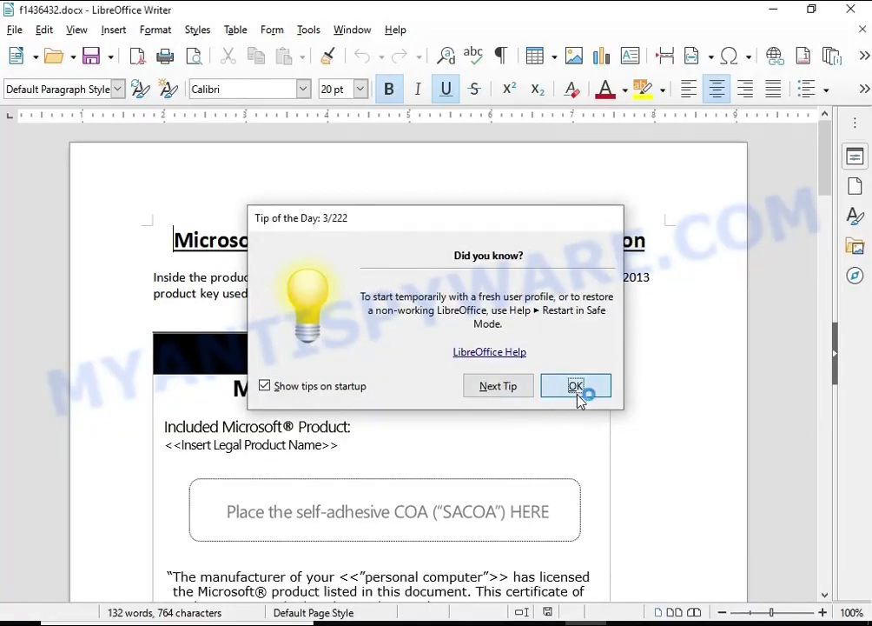
click(576, 386)
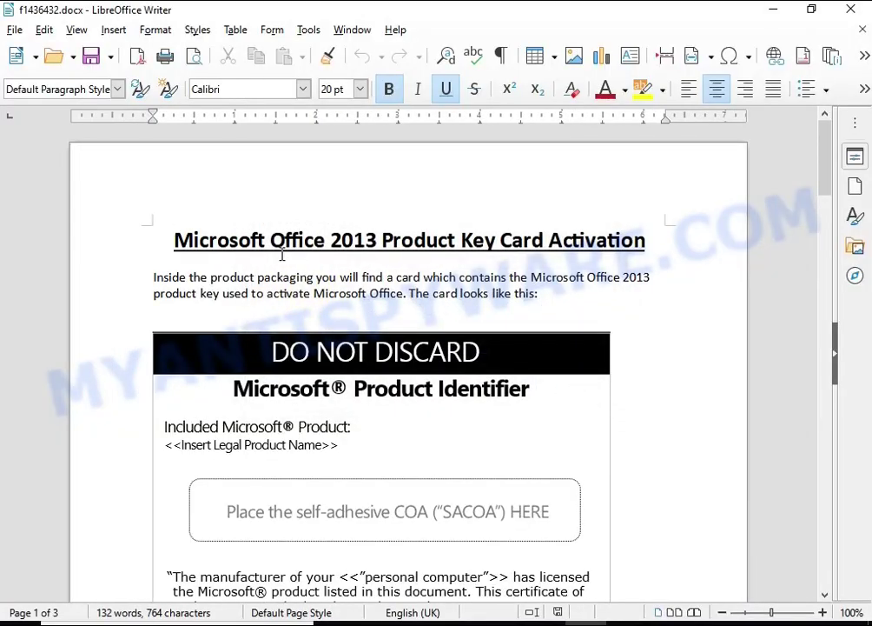
scroll(321, 303, down, 12)
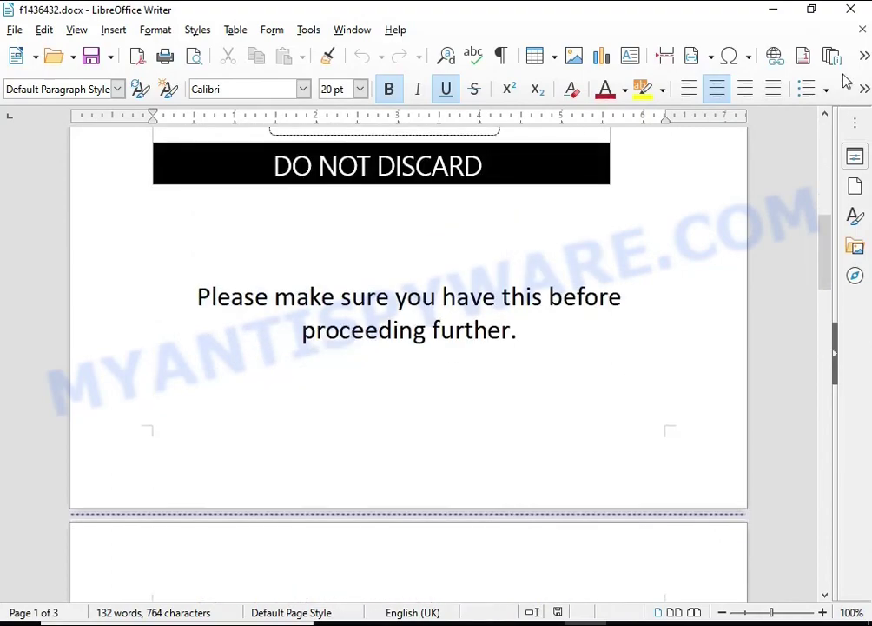
click(857, 12)
scroll(533, 301, down, 4)
scroll(527, 305, up, 6)
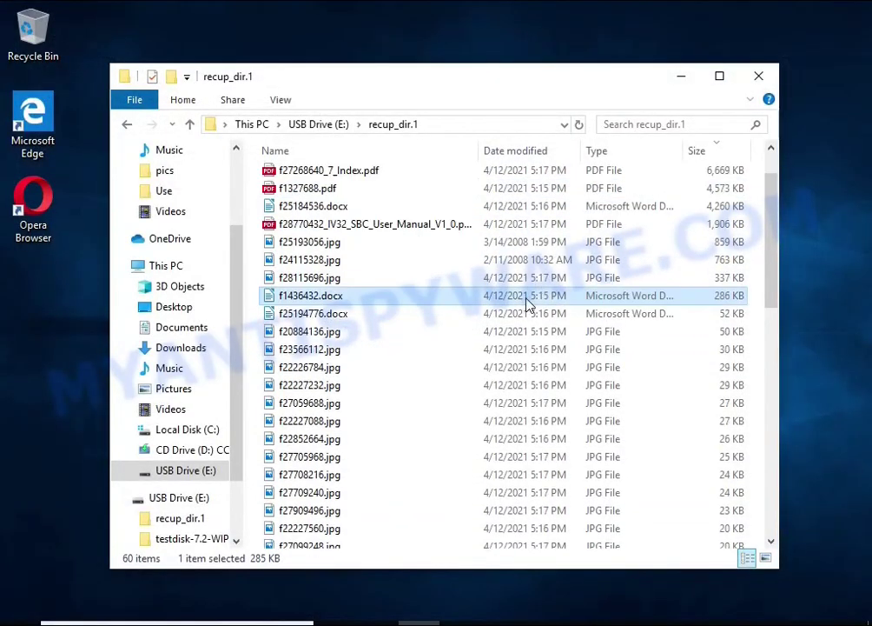